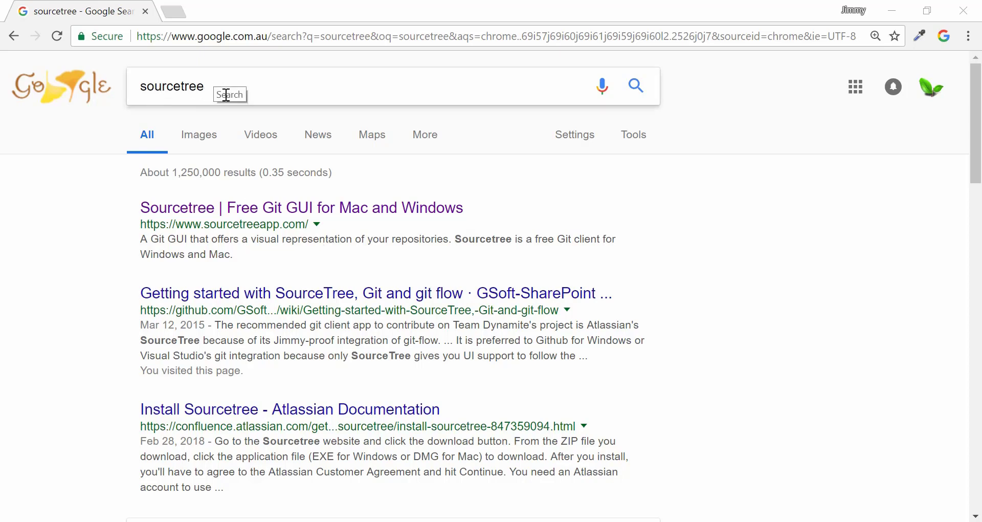
Download the Sourcetree Windows installer from sourcetreeapp.com and open the downloaded SourceTreeSetup file.
drag(228, 94, 131, 99)
click(45, 197)
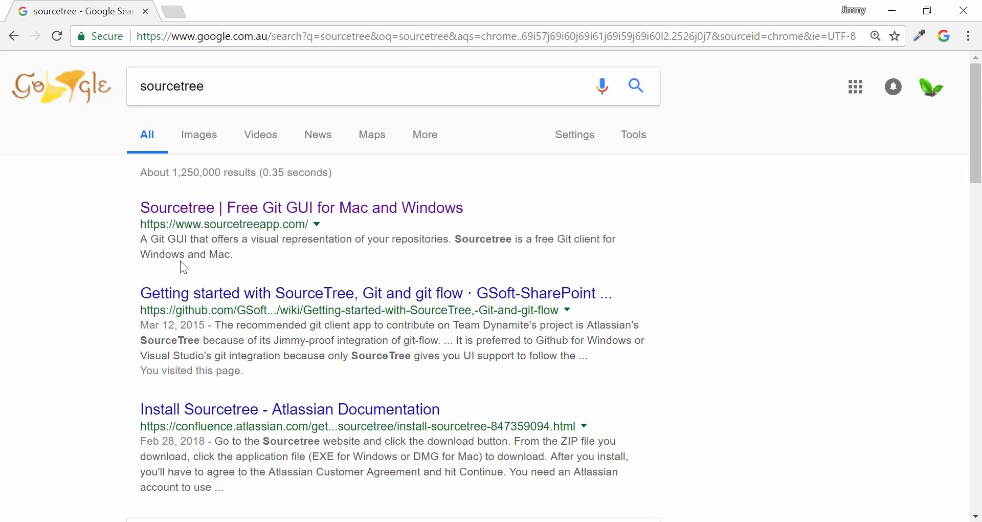
click(346, 209)
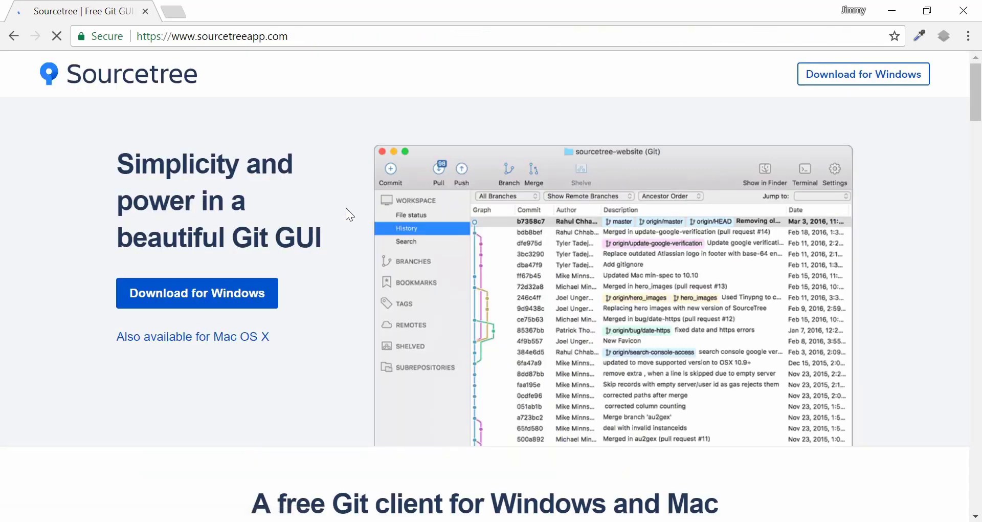
click(258, 292)
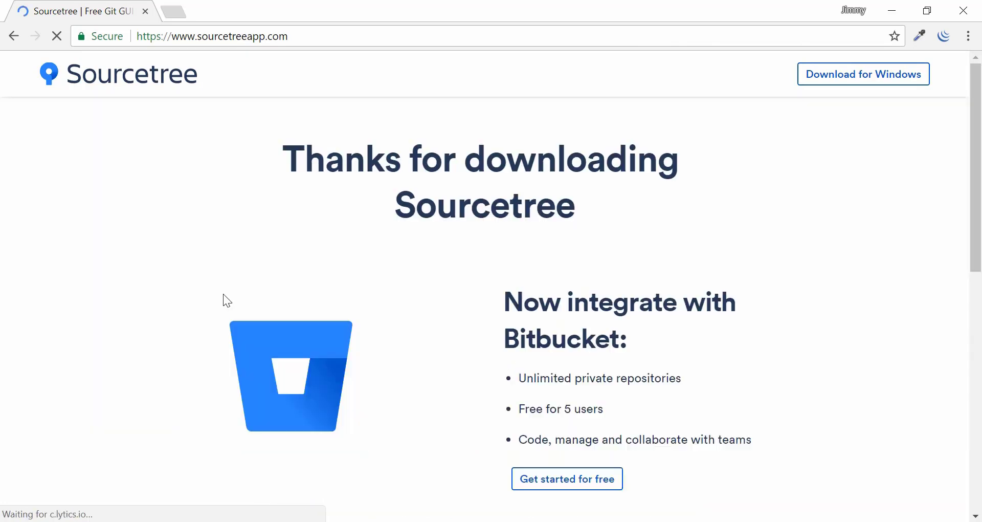
scroll(443, 291, down, 1)
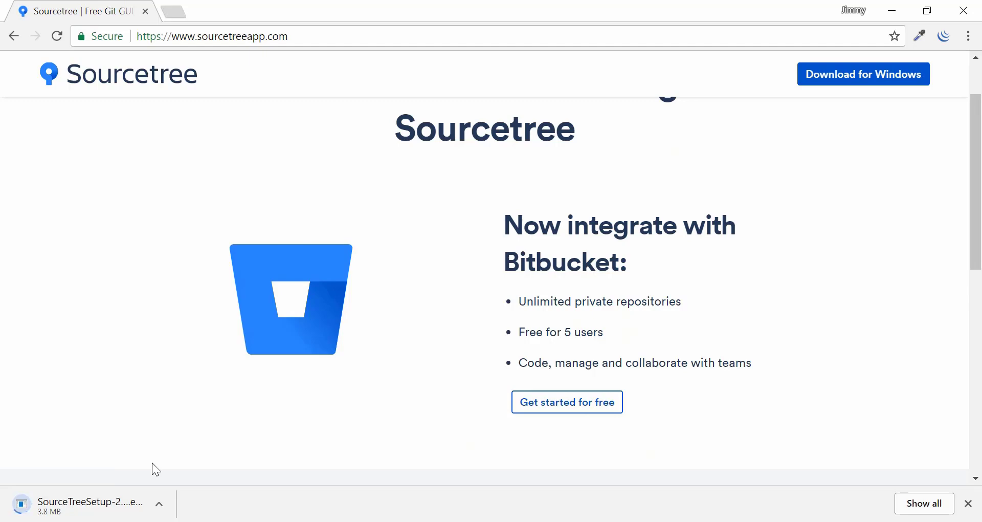
scroll(391, 464, up, 2)
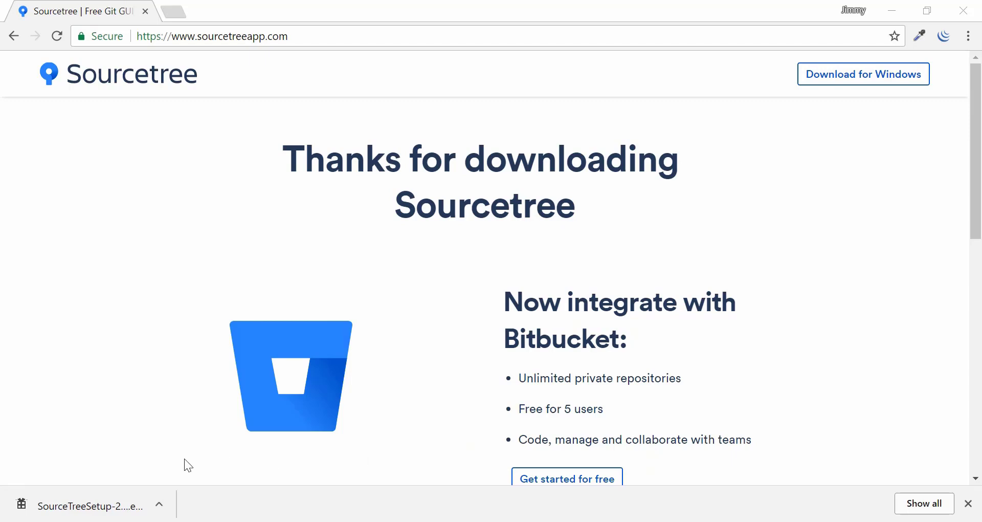
click(70, 506)
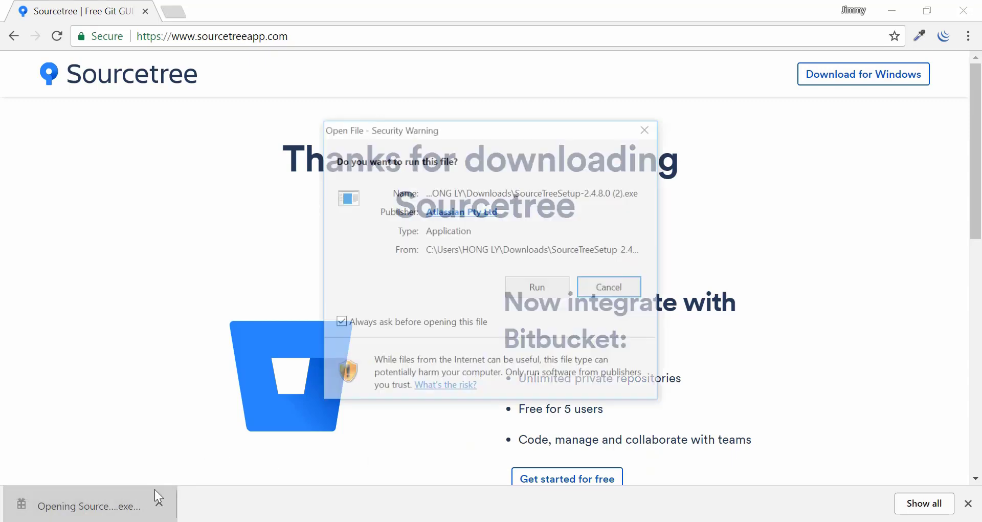
Run the Sourcetree installer, agree to the license agreement, and continue to the Atlassian account step.
click(526, 287)
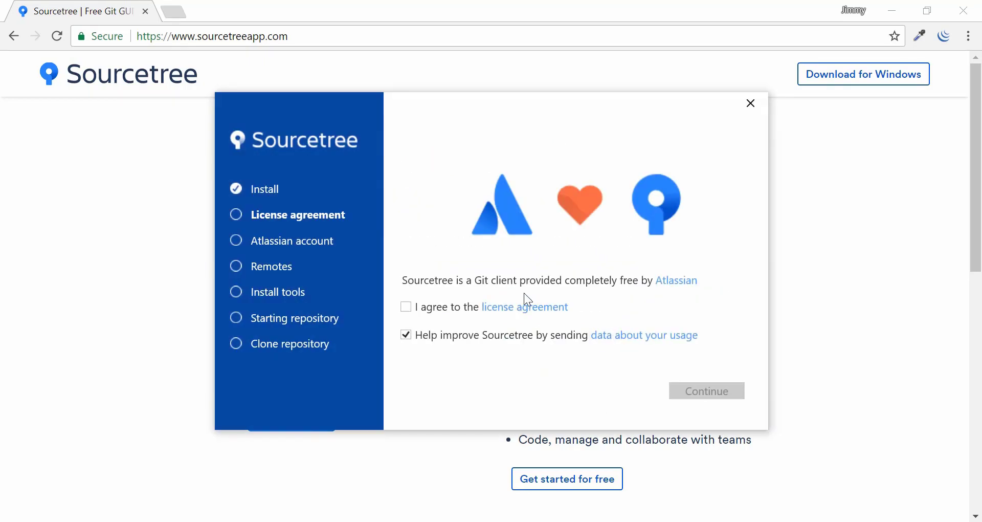
click(406, 307)
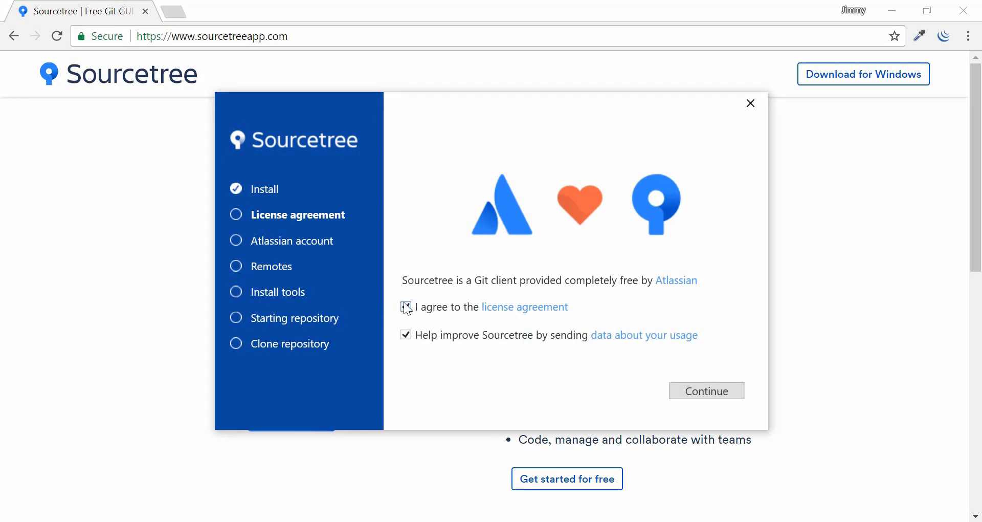
click(406, 309)
click(712, 395)
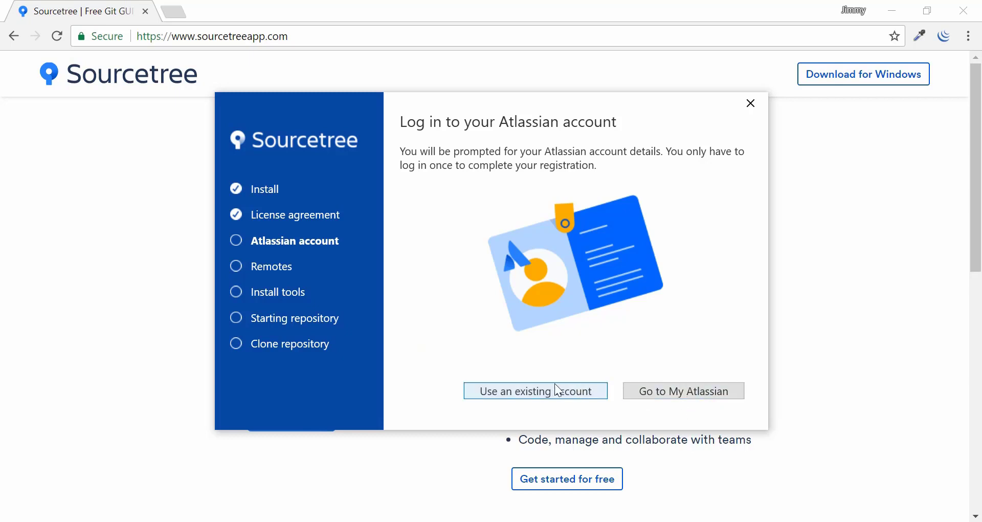
Log in to the existing Atlassian account through Google with the account e-mail and password.
click(514, 390)
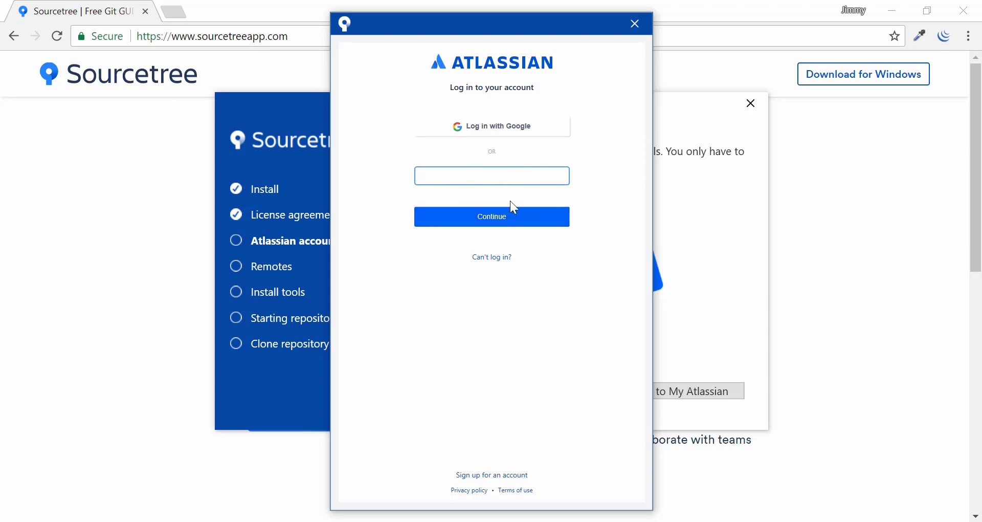
click(512, 136)
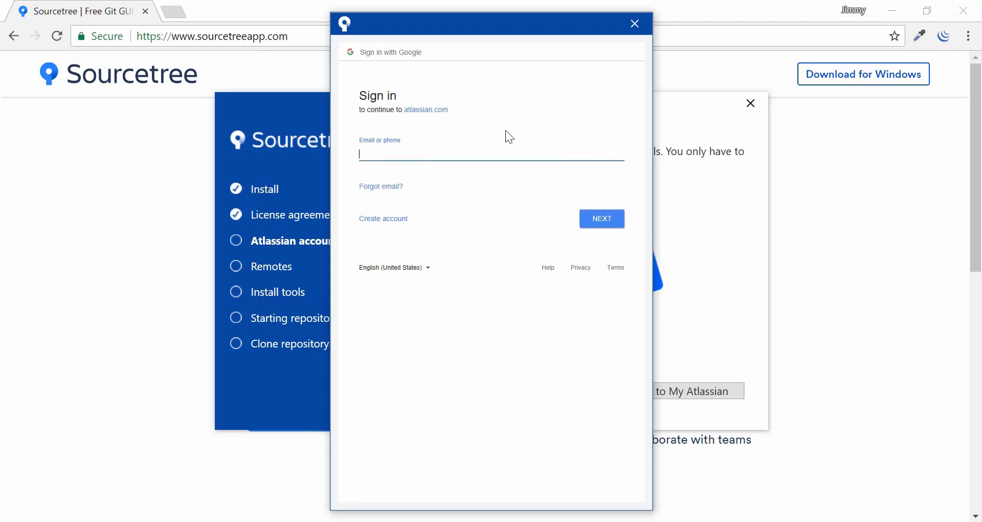
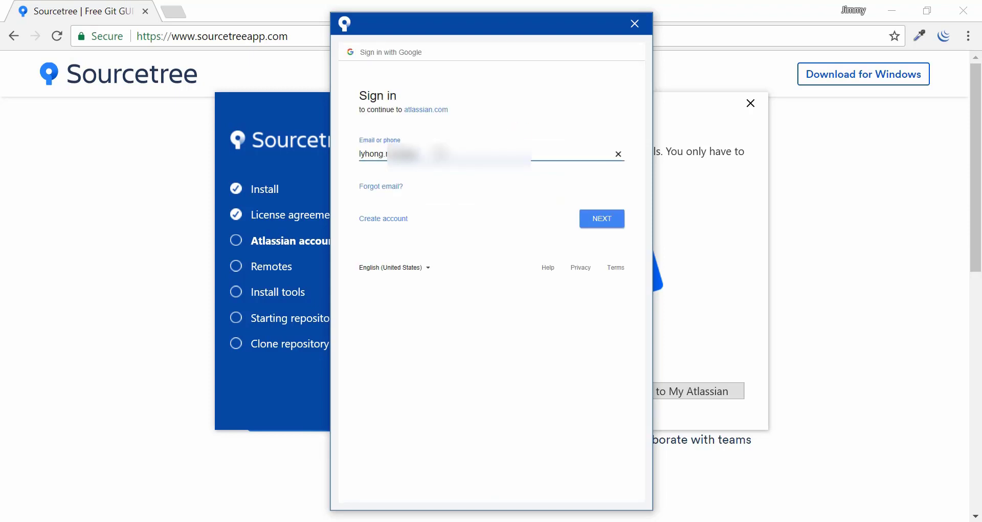
click(585, 218)
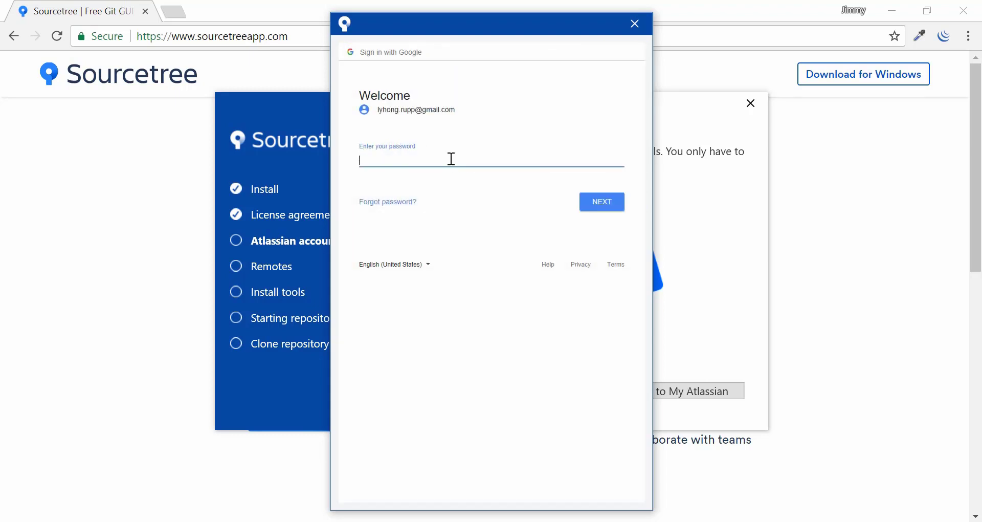
text(••••••••••••)
key(Return)
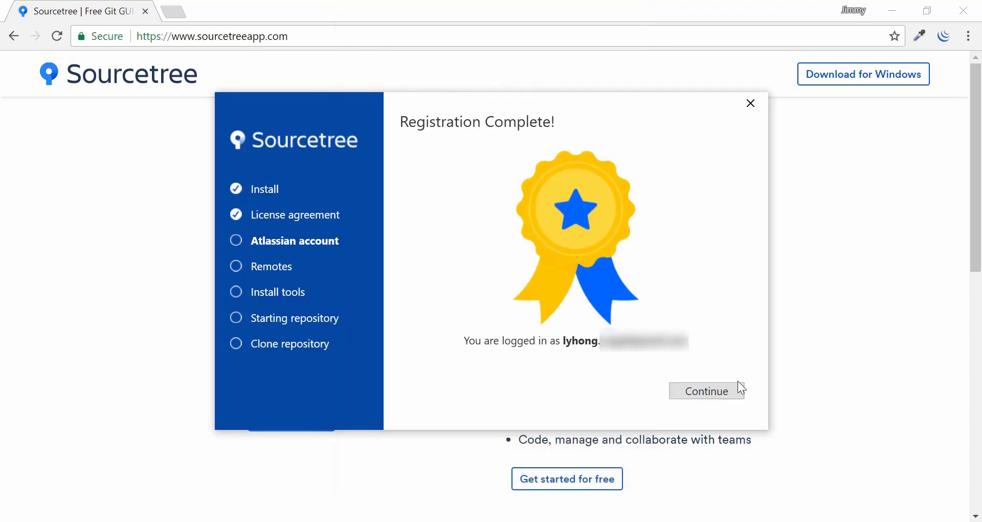
Add GitHub as the remote account with OAuth authentication and authorize the connection.
click(710, 390)
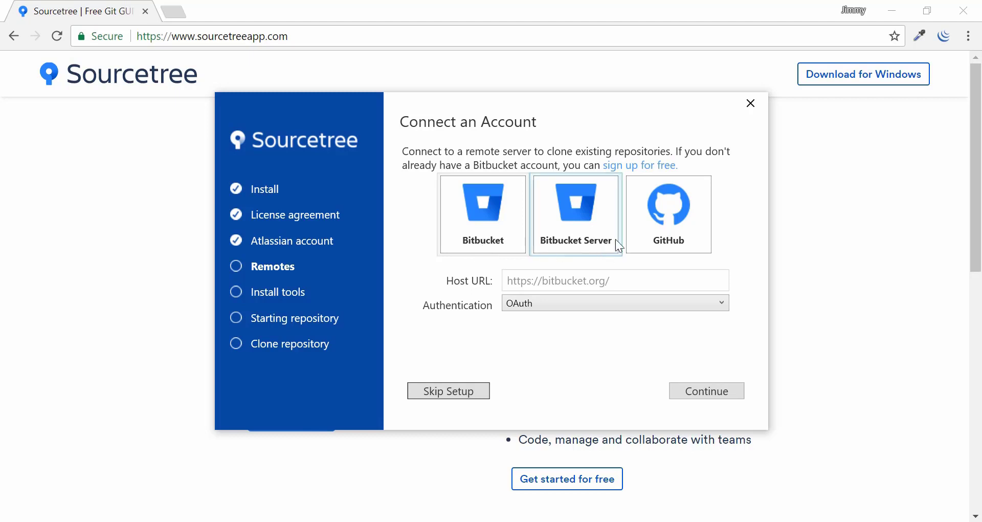
click(668, 217)
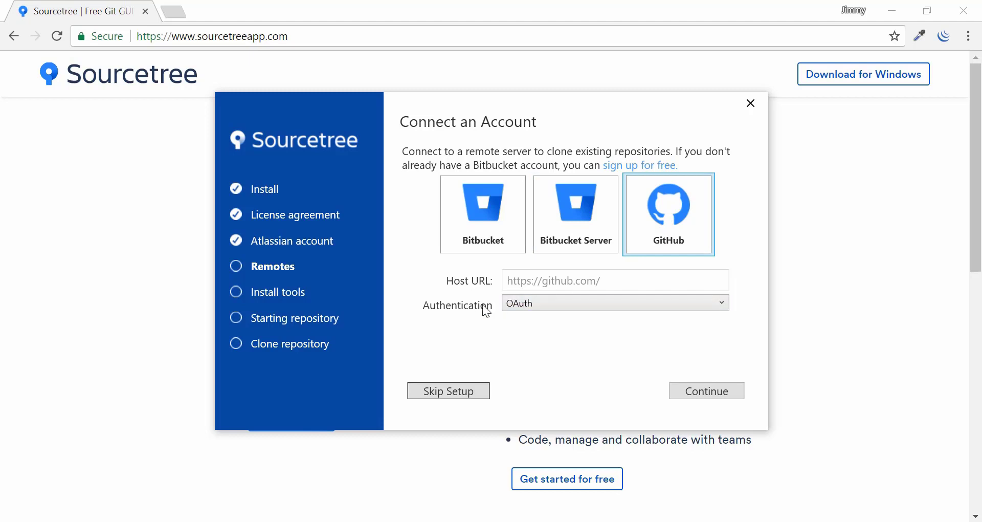
click(548, 302)
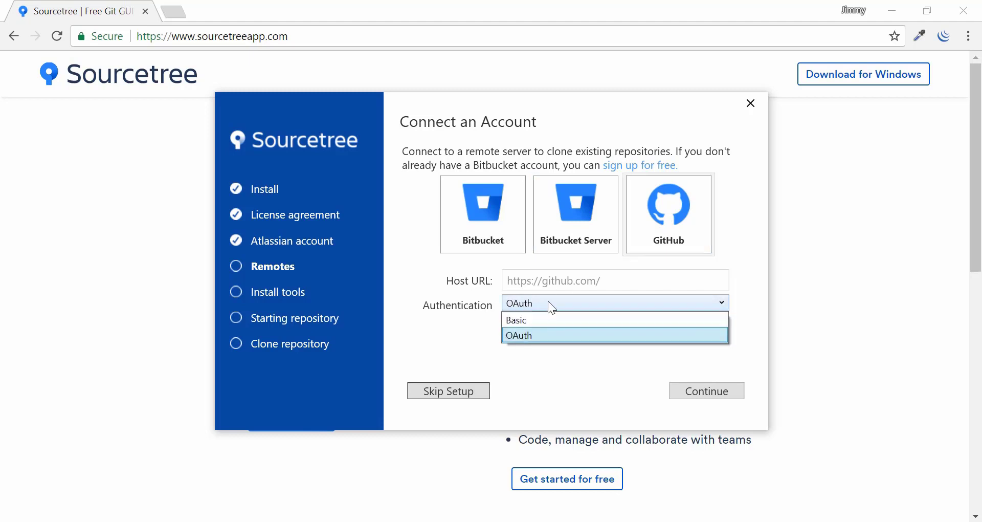
click(516, 339)
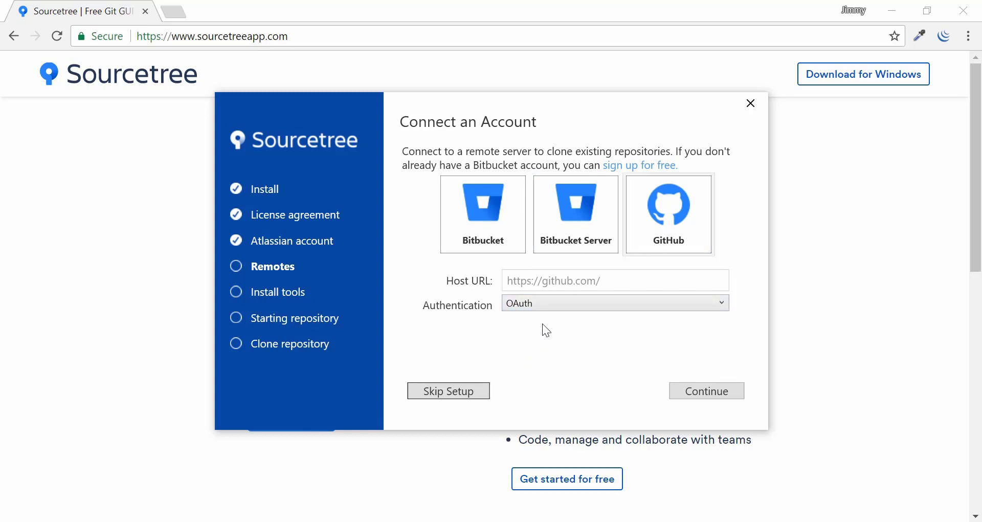
click(715, 392)
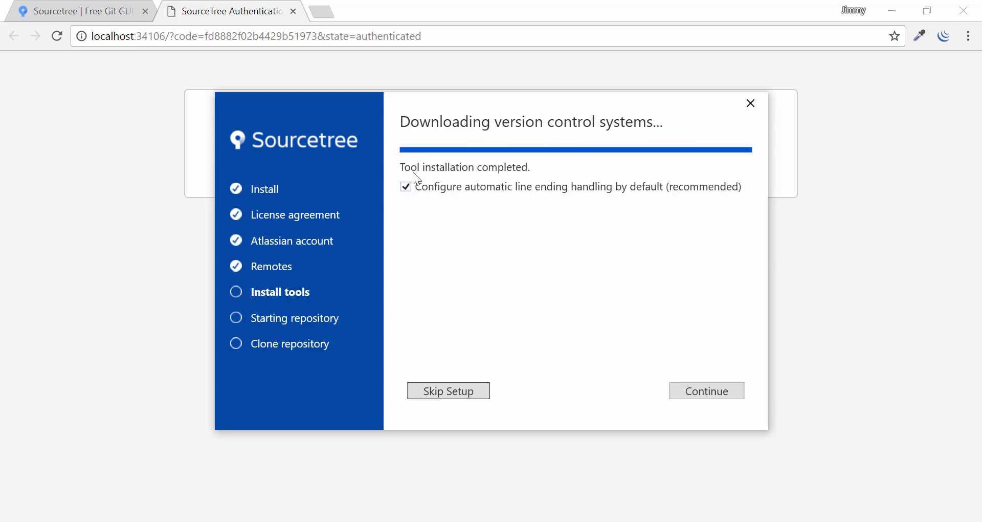
Continue past the tool installation and skip cloning a first GitHub repository.
click(709, 392)
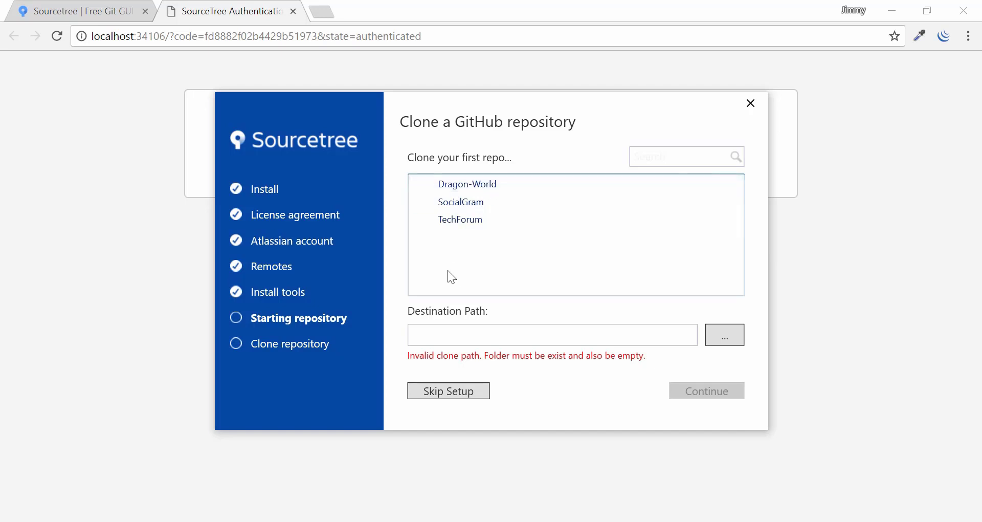
click(459, 394)
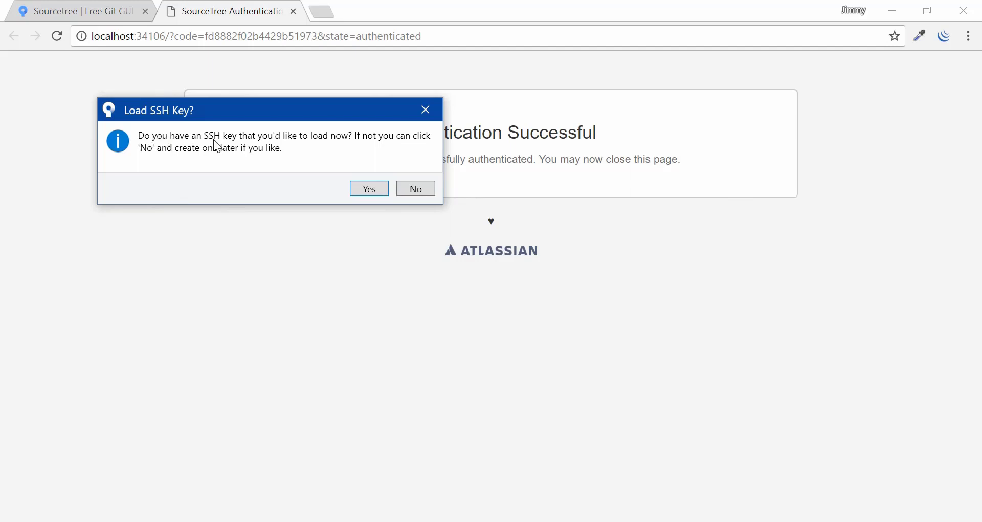
Answer the Load SSH Key prompt, maximize Sourcetree, and dismiss the Improved Tabs notice.
click(369, 188)
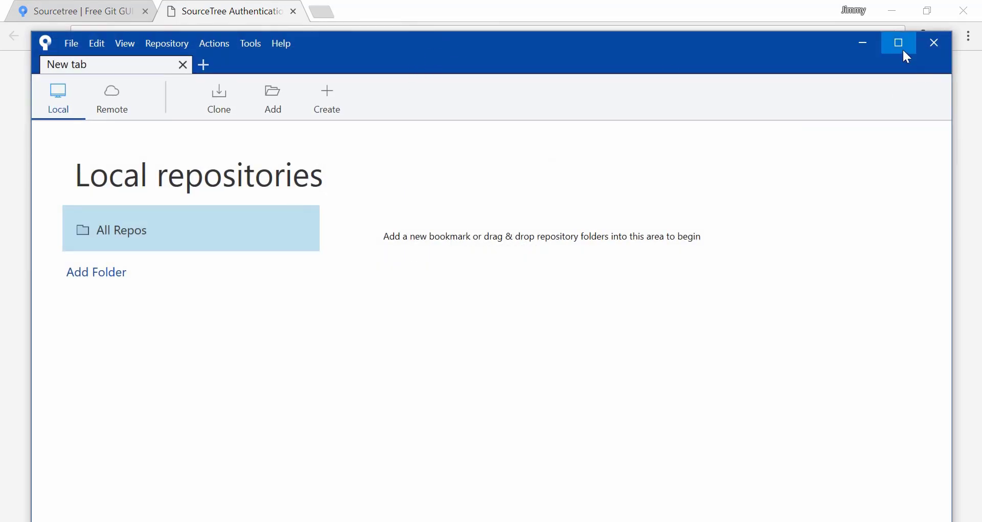
click(900, 43)
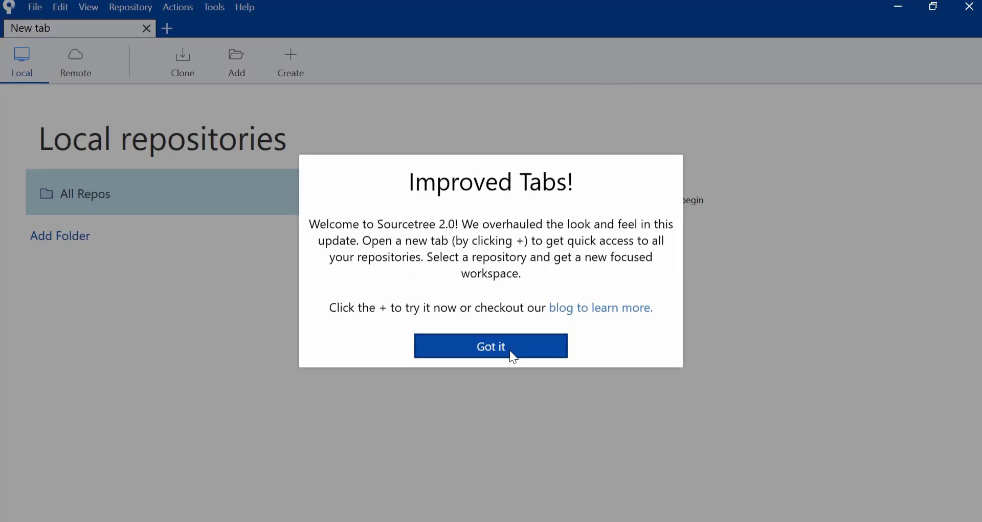
click(510, 350)
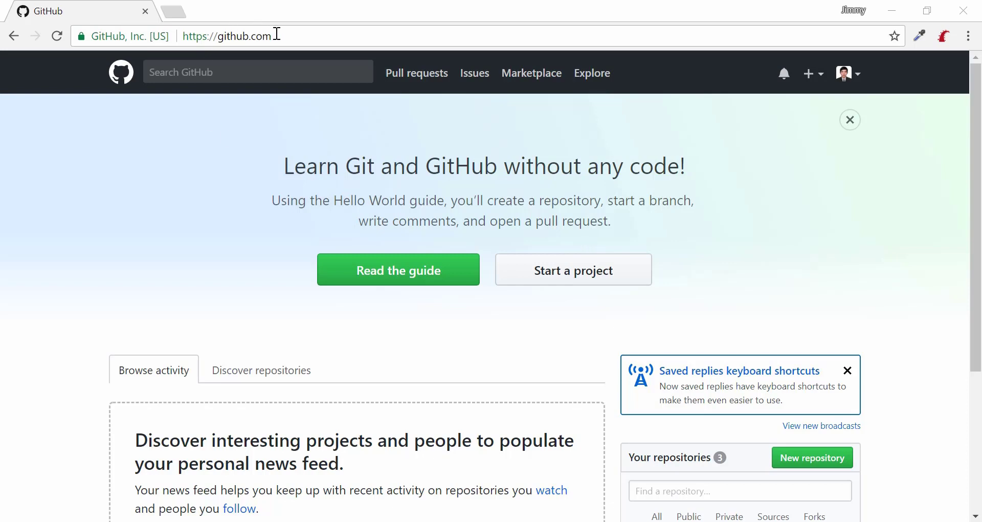
Point out the github.com address and Your repositories heading, then choose Start a project.
drag(276, 35, 183, 35)
click(173, 204)
drag(634, 457, 712, 465)
click(706, 466)
click(598, 287)
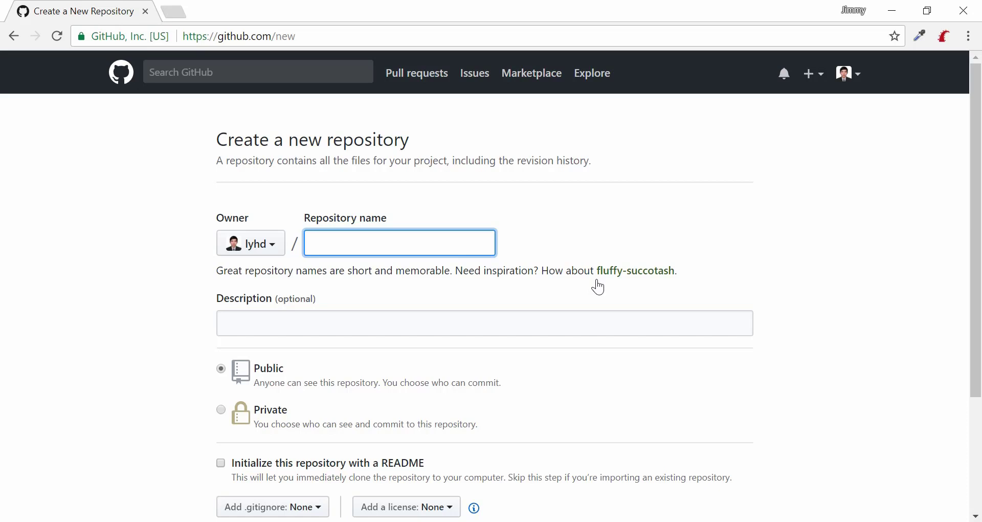
Name the public repository 'testing' and enable Initialize this repository with a README.
text(testing)
click(368, 329)
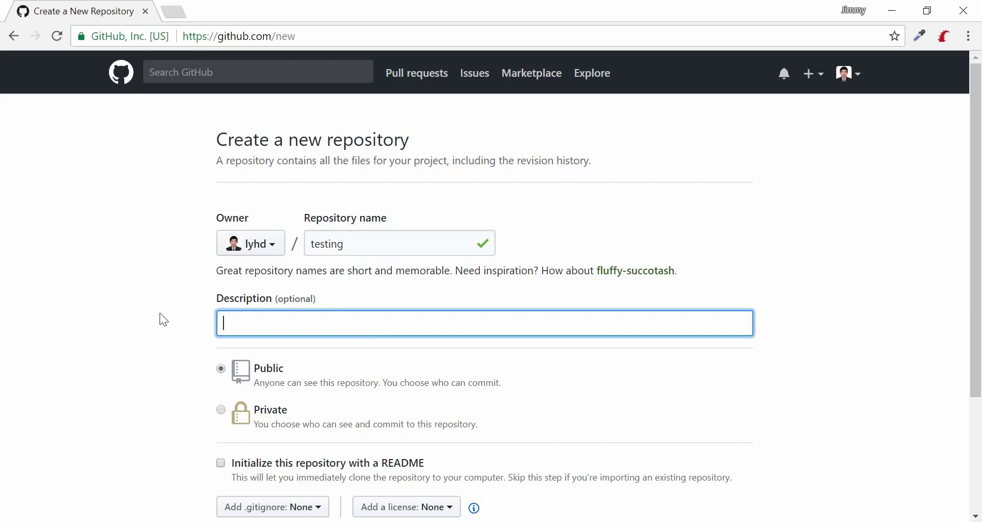
scroll(162, 315, down, 1)
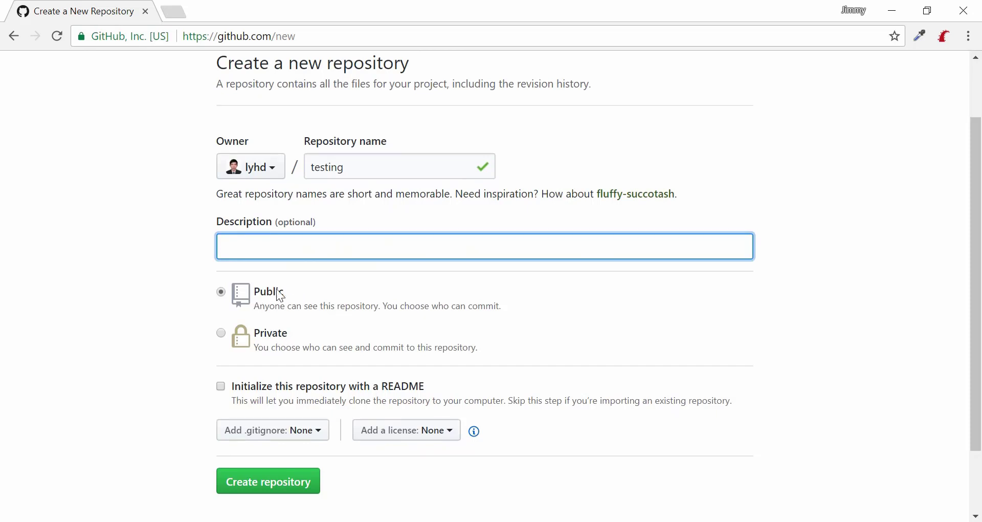
click(225, 387)
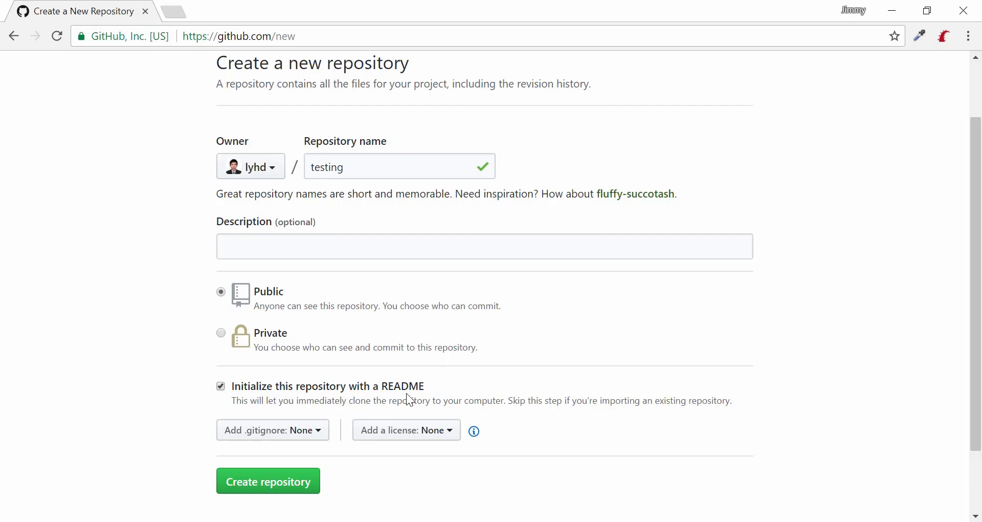
click(289, 430)
Pick Unity from the .gitignore template list.
scroll(186, 287, down, 2)
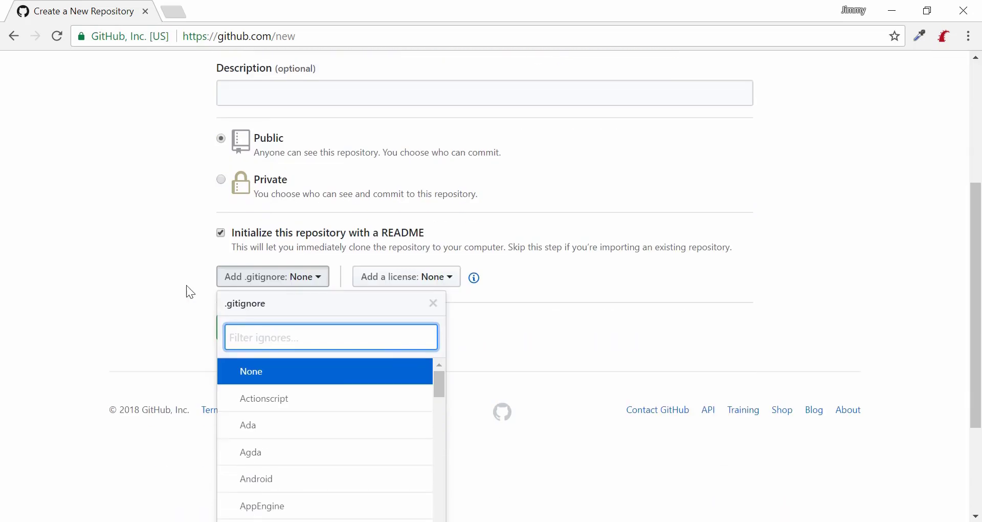
scroll(122, 249, down, 1)
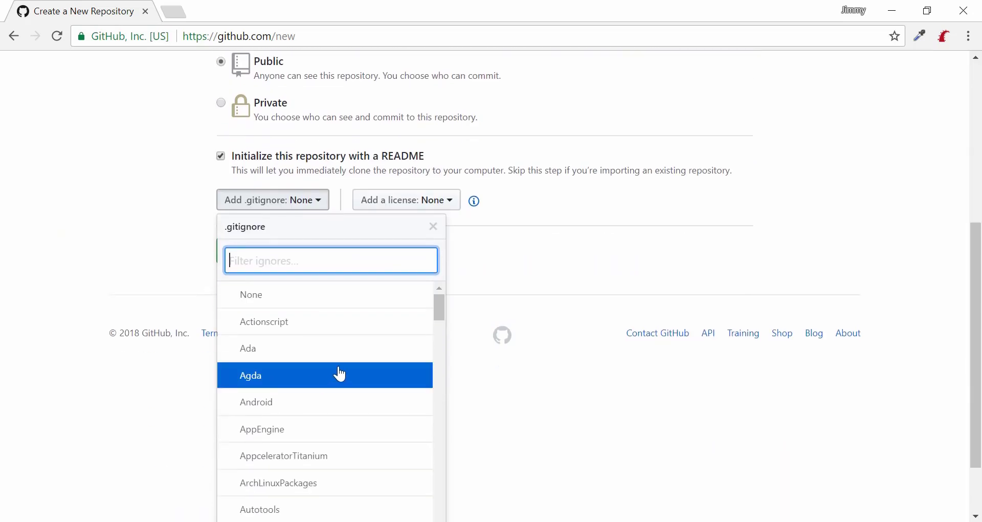
scroll(70, 318, down, 2)
scroll(358, 326, down, 2)
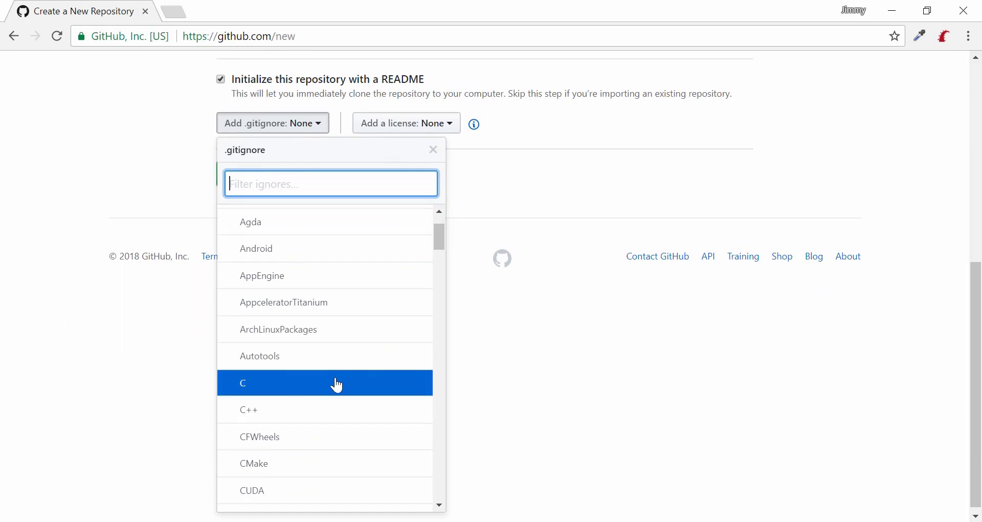
scroll(382, 379, down, 18)
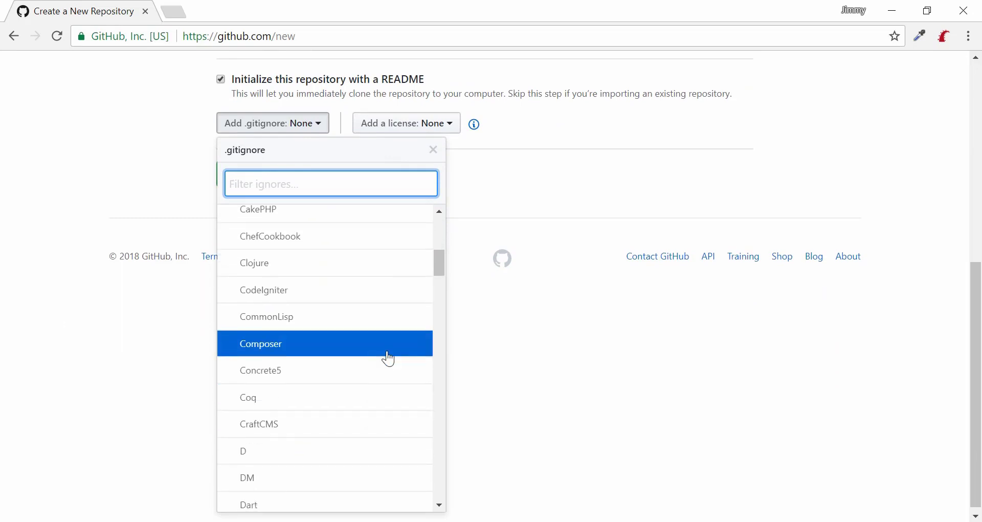
scroll(389, 361, down, 13)
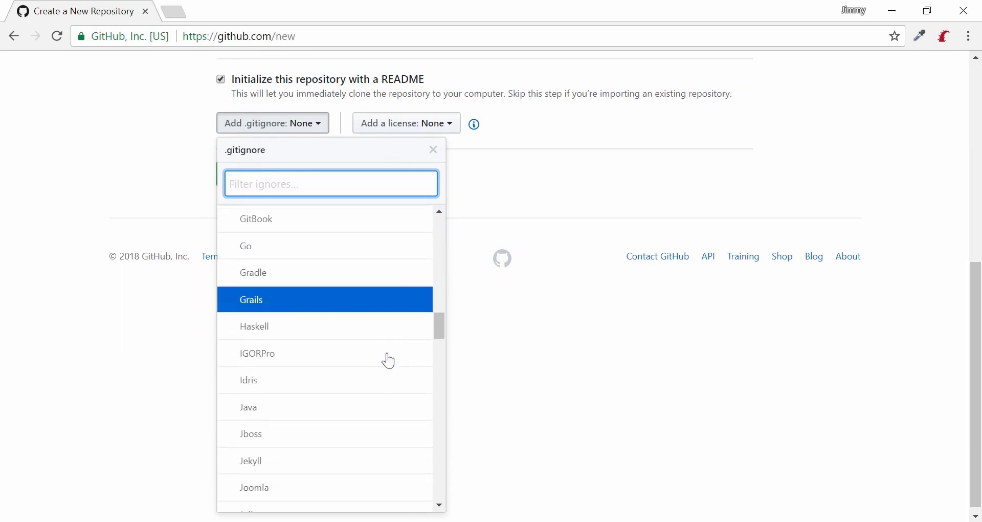
scroll(388, 361, down, 12)
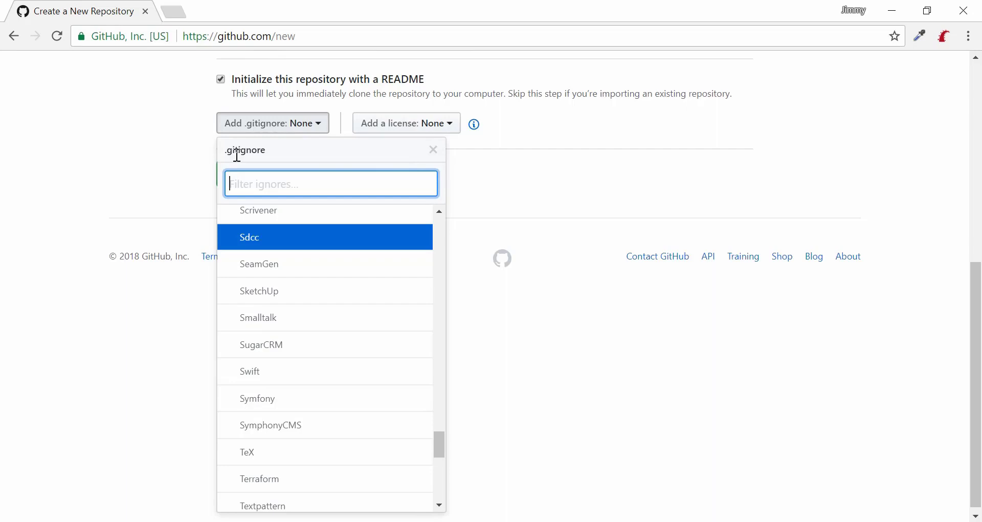
scroll(353, 388, down, 5)
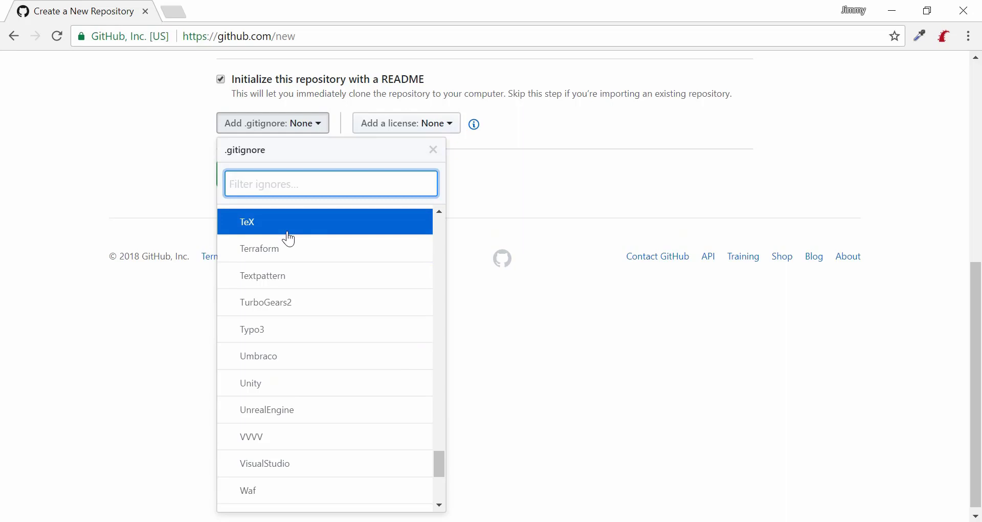
click(293, 388)
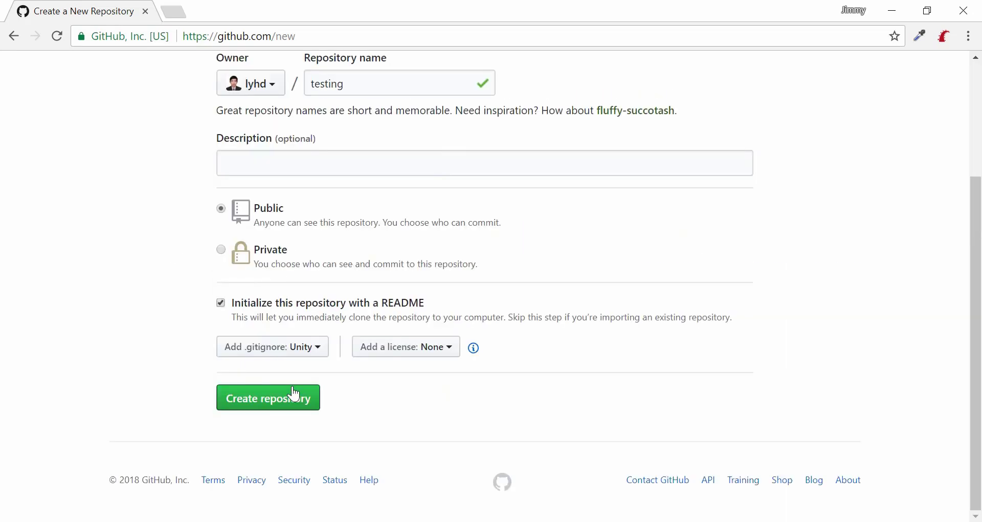
Leave the license as None and create the testing repository.
click(398, 361)
click(266, 351)
click(284, 398)
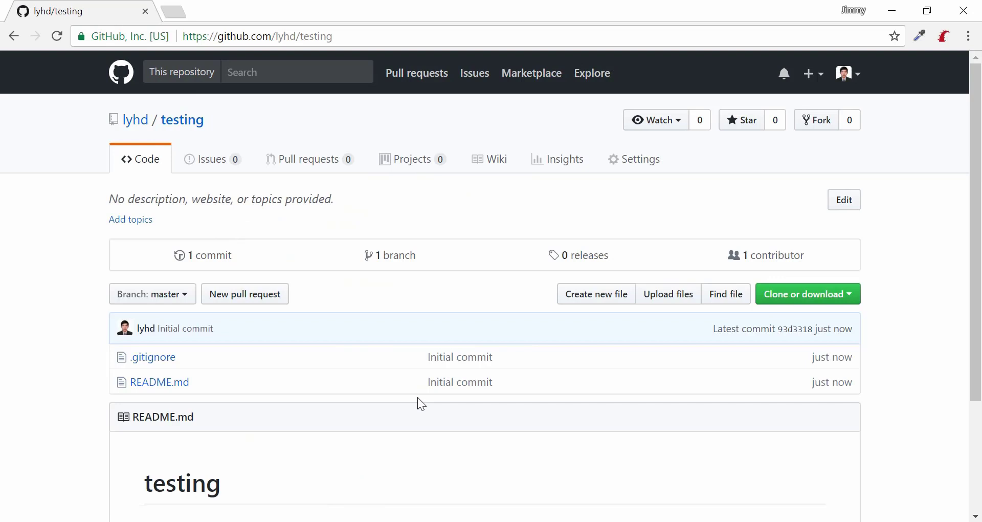
Look over the new testing repository page with .gitignore and README.md from the initial commit.
drag(215, 121, 159, 123)
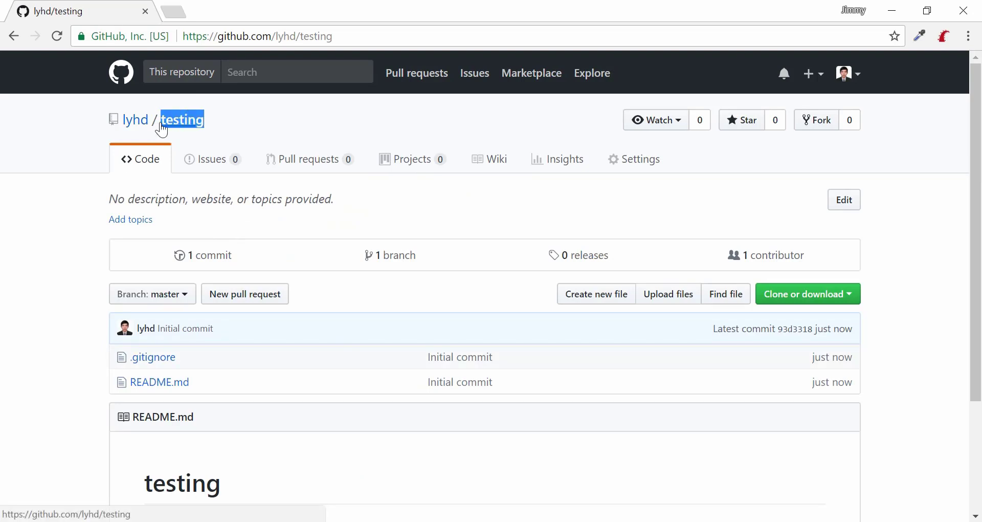
click(3, 300)
scroll(25, 315, down, 3)
scroll(26, 315, up, 1)
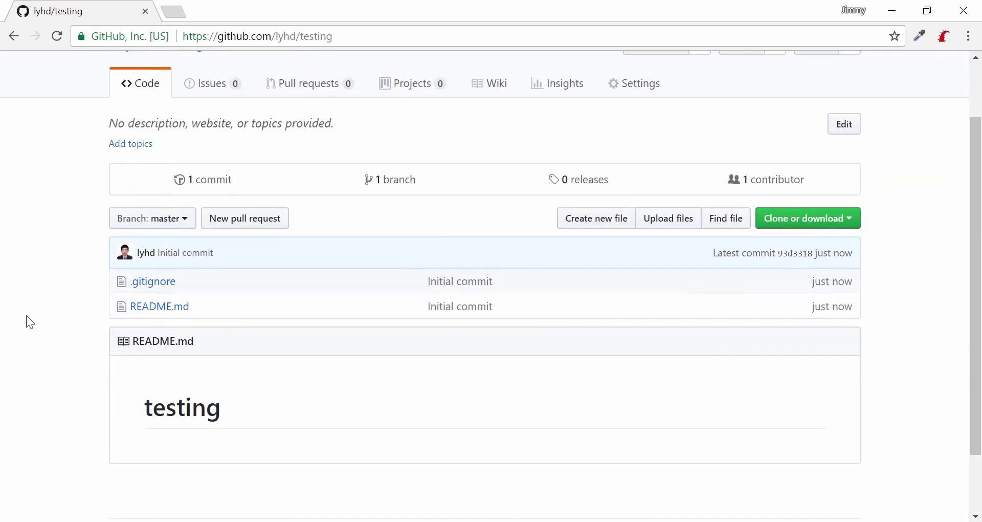
scroll(26, 316, up, 2)
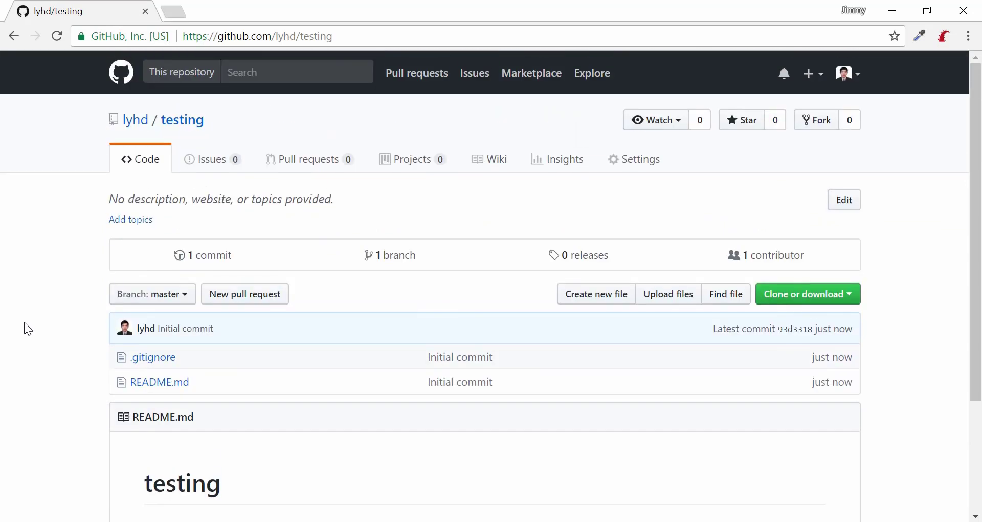
scroll(26, 330, down, 2)
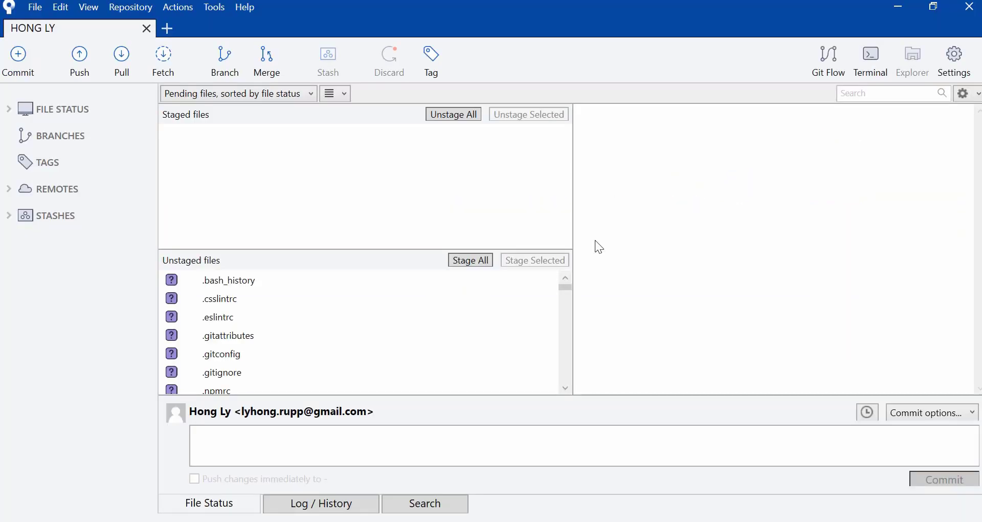
Start a new clone in Sourcetree and copy the testing repository's HTTPS URL from GitHub.
click(38, 11)
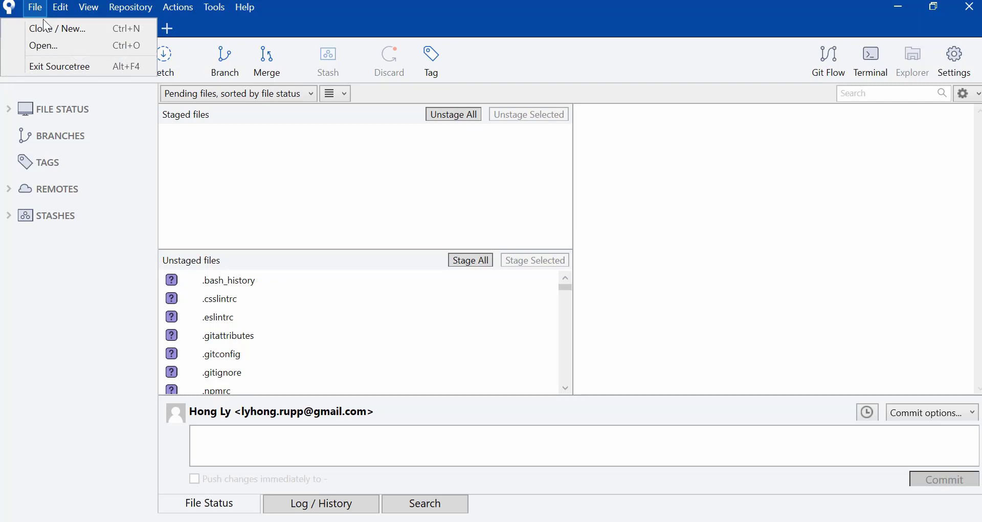
click(51, 27)
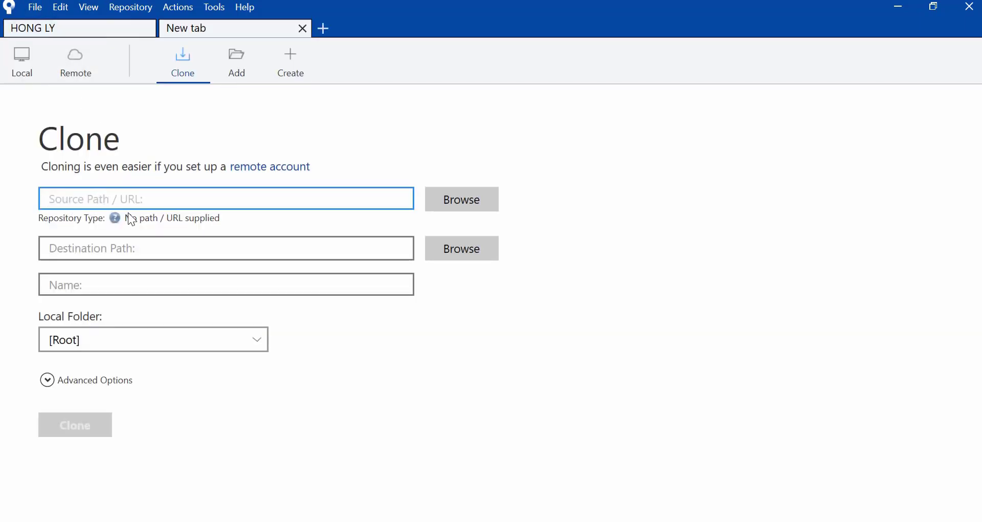
click(306, 521)
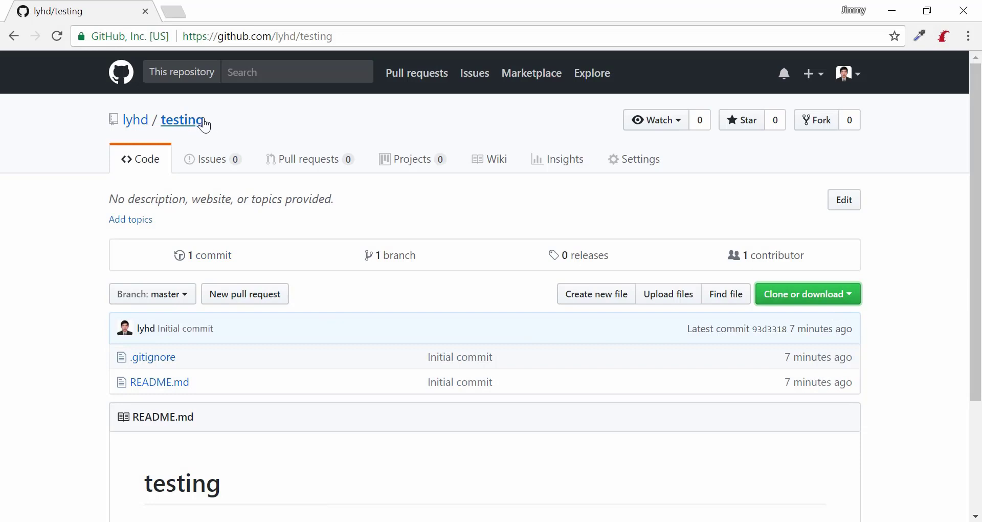
click(793, 295)
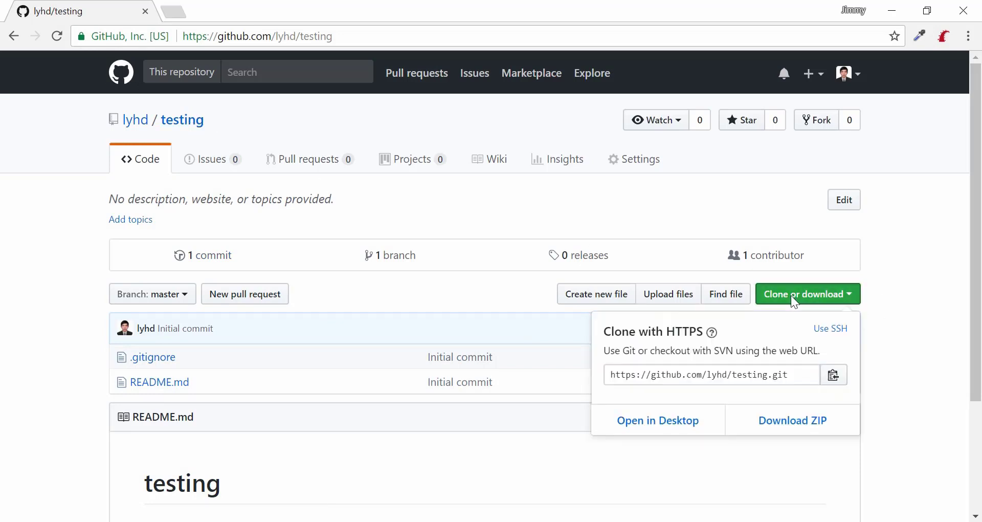
click(839, 382)
Paste the testing.git URL as the clone source and browse for a destination folder.
click(535, 521)
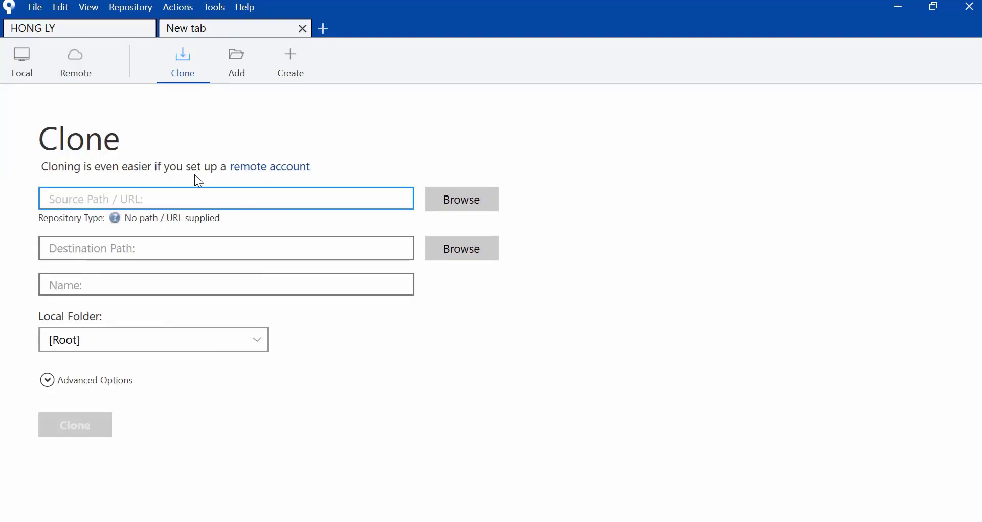
right_click(74, 197)
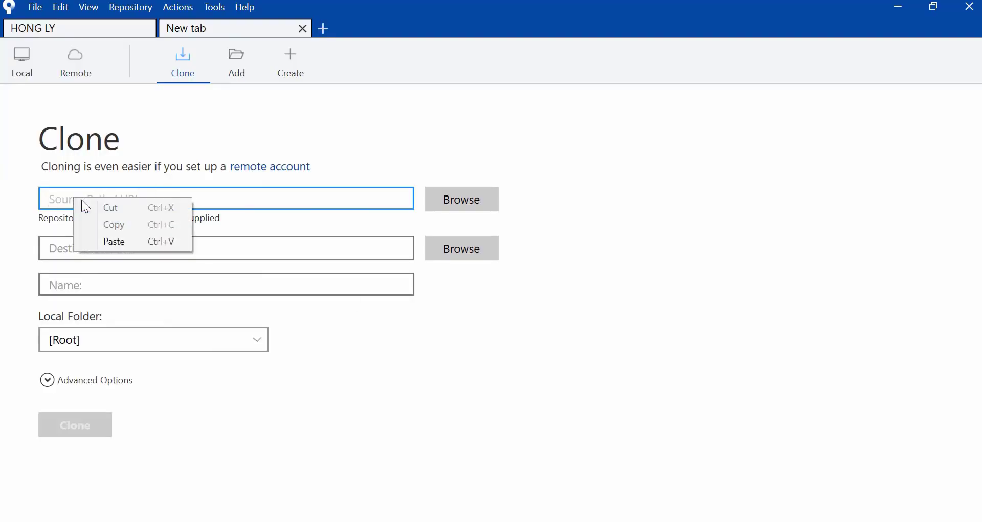
click(126, 240)
click(137, 245)
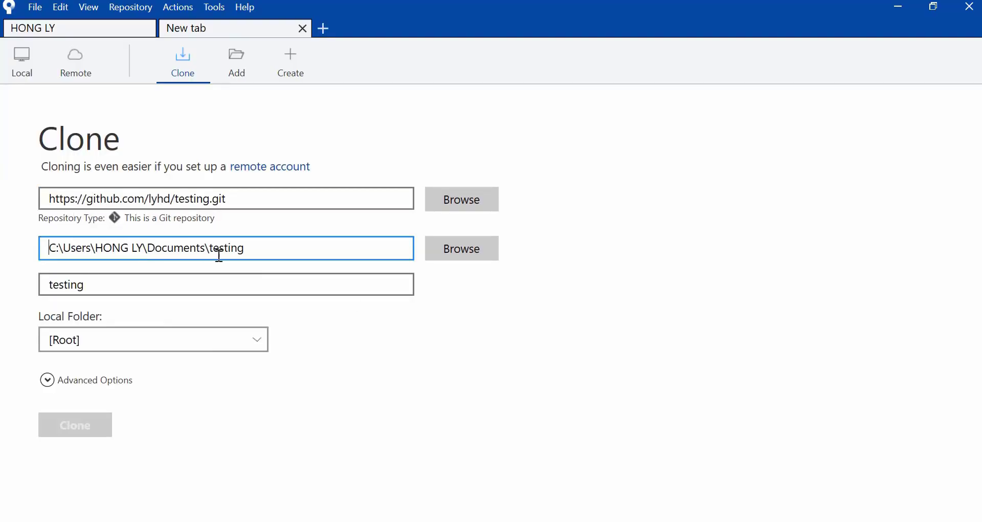
click(481, 251)
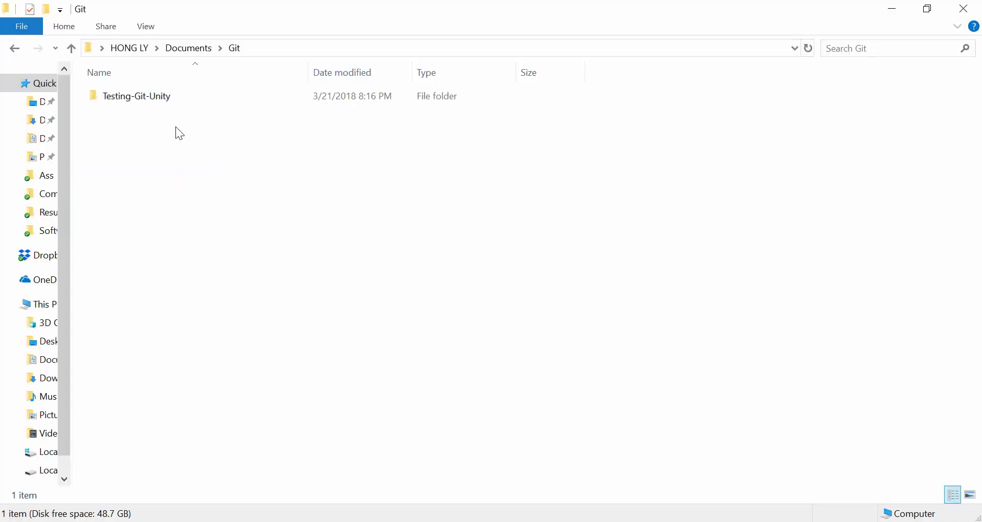
Create a new folder named Test-Git inside Documents\Git.
click(48, 10)
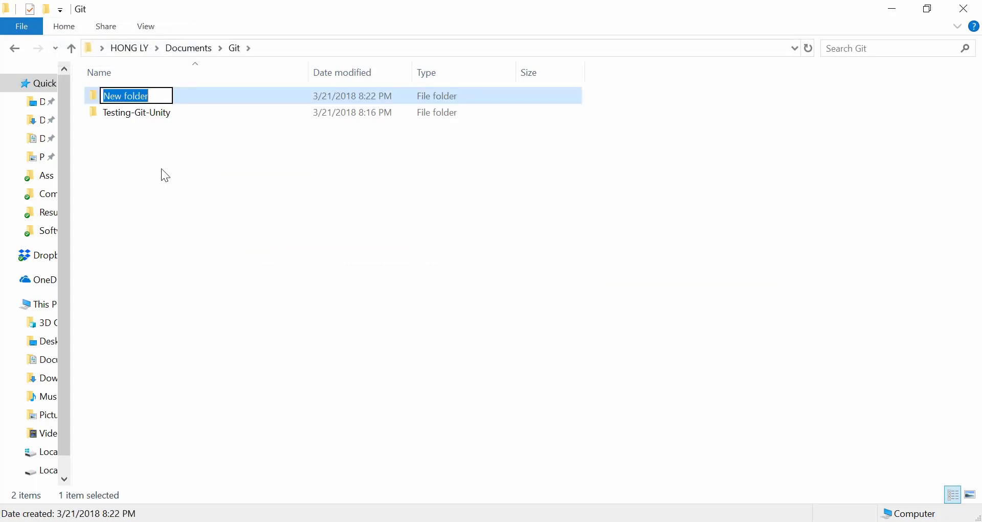
text(Te)
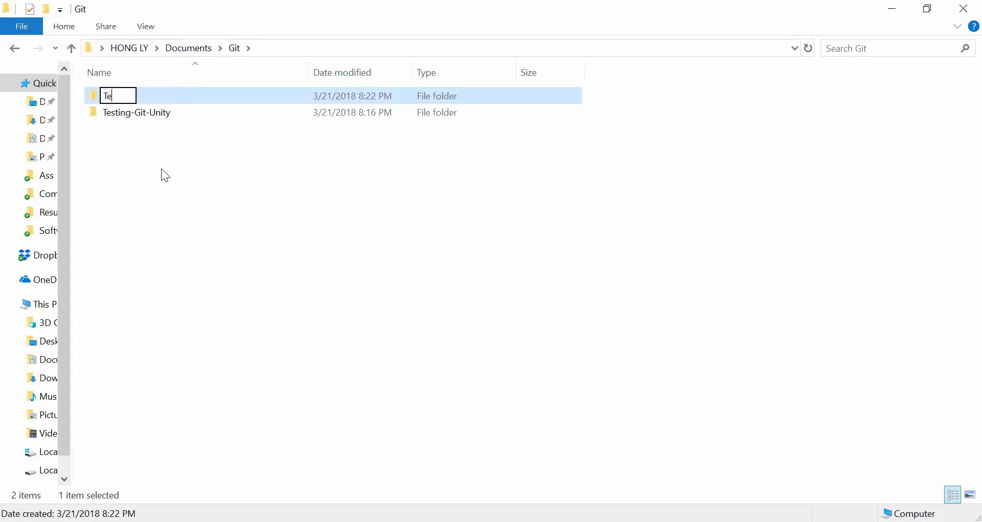
text(st-Git)
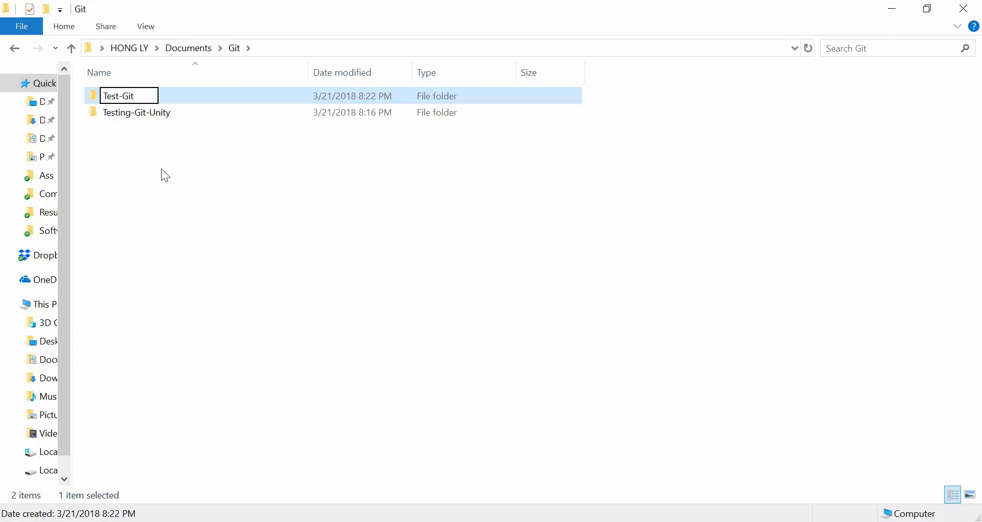
key(Return)
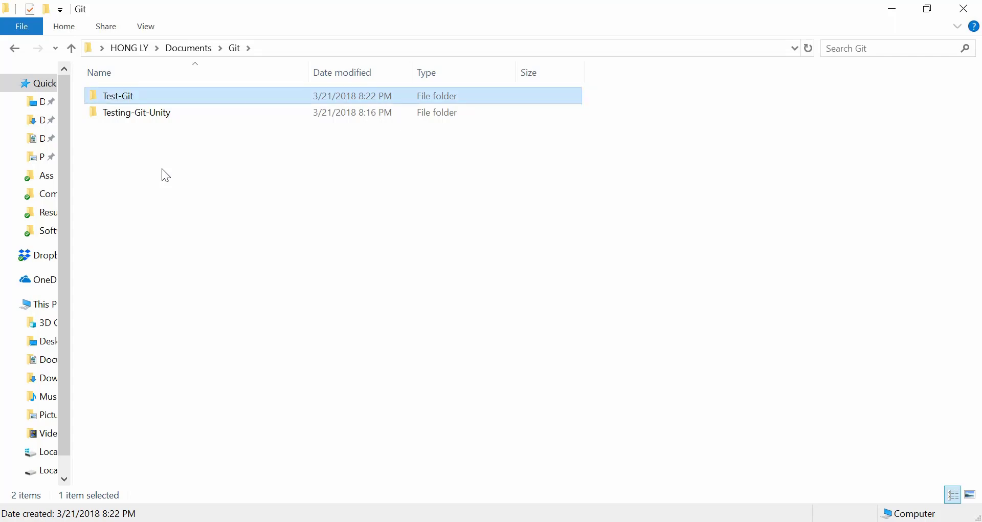
key(Return)
Look through Testing-Git-Unity's folders, then open the empty Test-Git folder.
key(BackSpace)
key(Down)
key(Return)
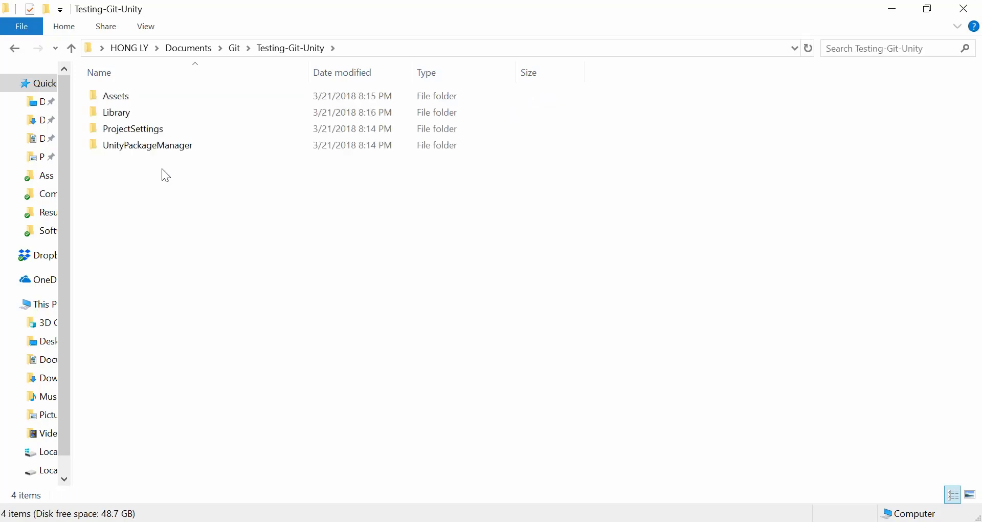
key(Down)
key(Down)
key(Up)
key(Up)
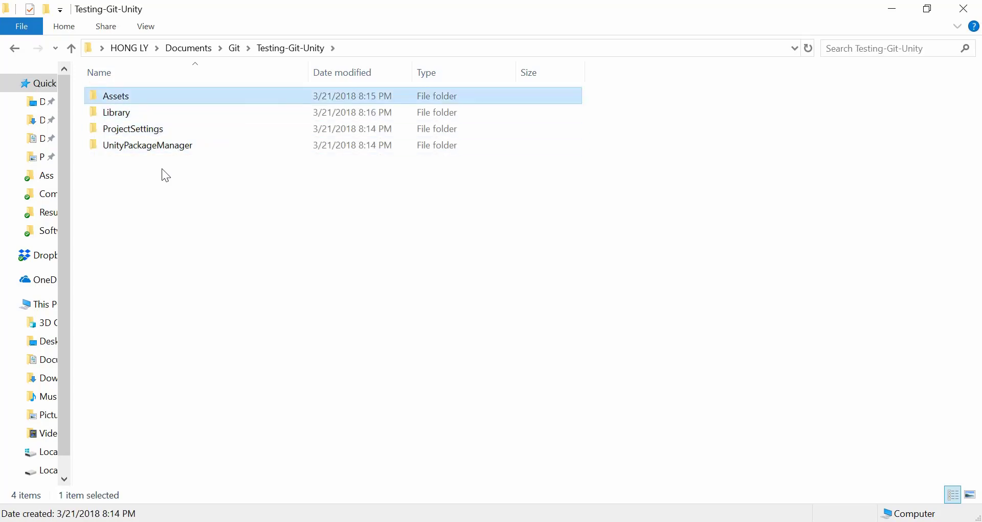
key(BackSpace)
key(Up)
key(Return)
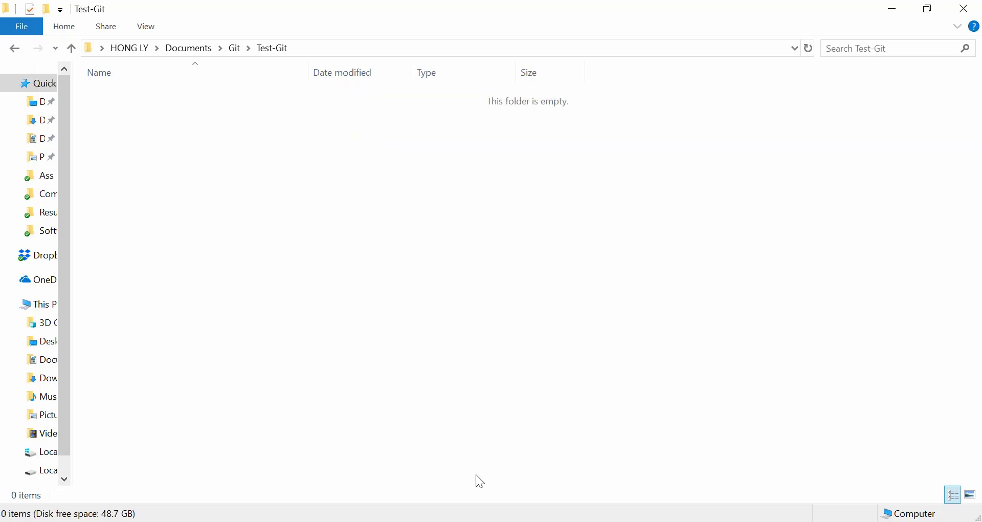
key(alt+Tab)
Set the clone destination to Documents\Git\Test-Git and clone the testing repository there.
click(456, 247)
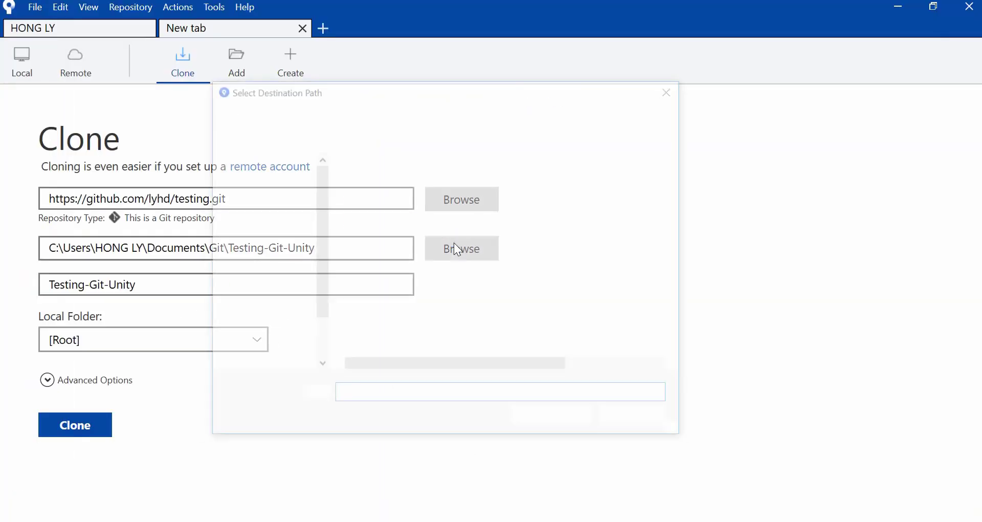
click(325, 112)
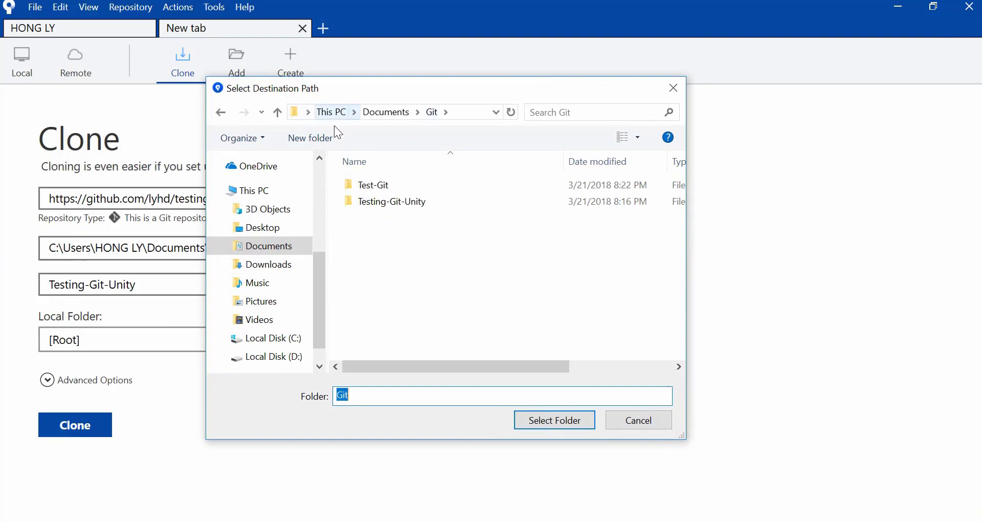
click(386, 187)
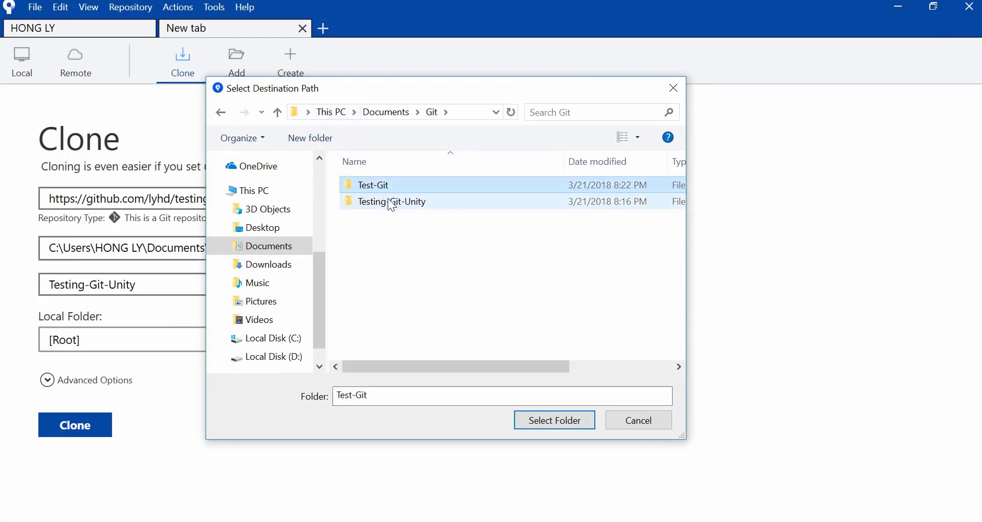
click(550, 421)
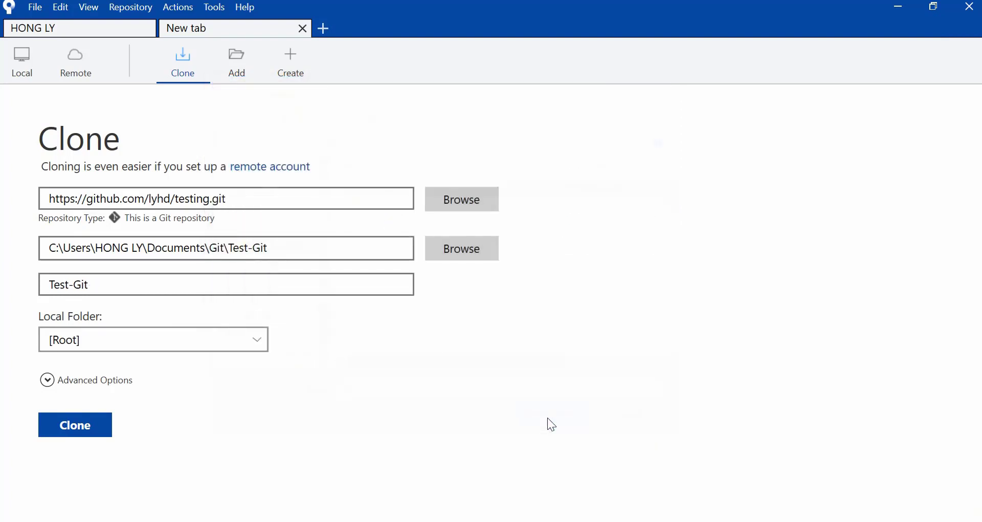
click(82, 429)
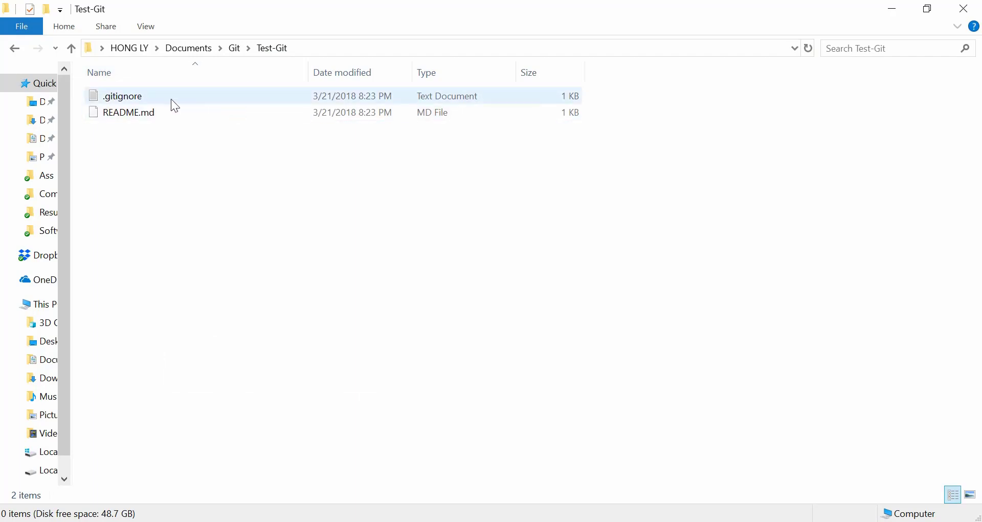
drag(153, 155, 139, 98)
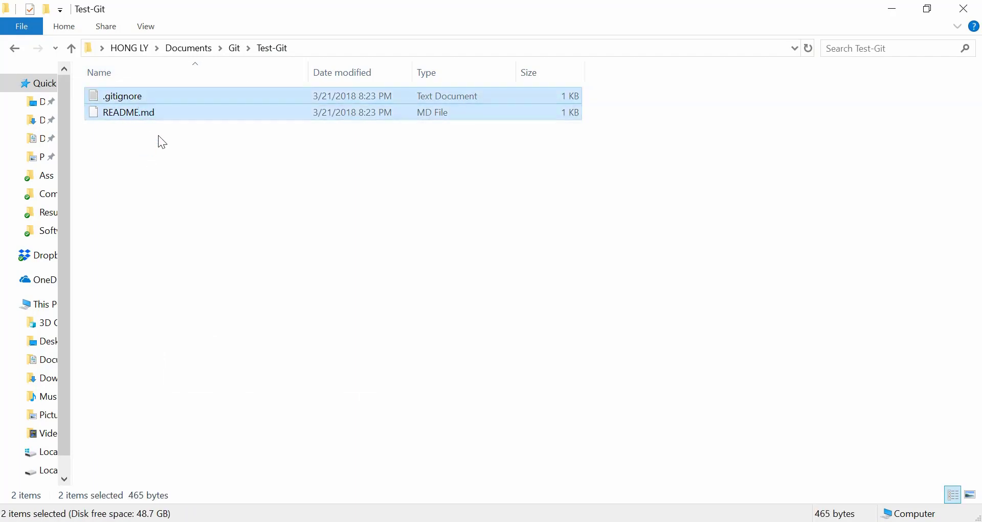
click(178, 164)
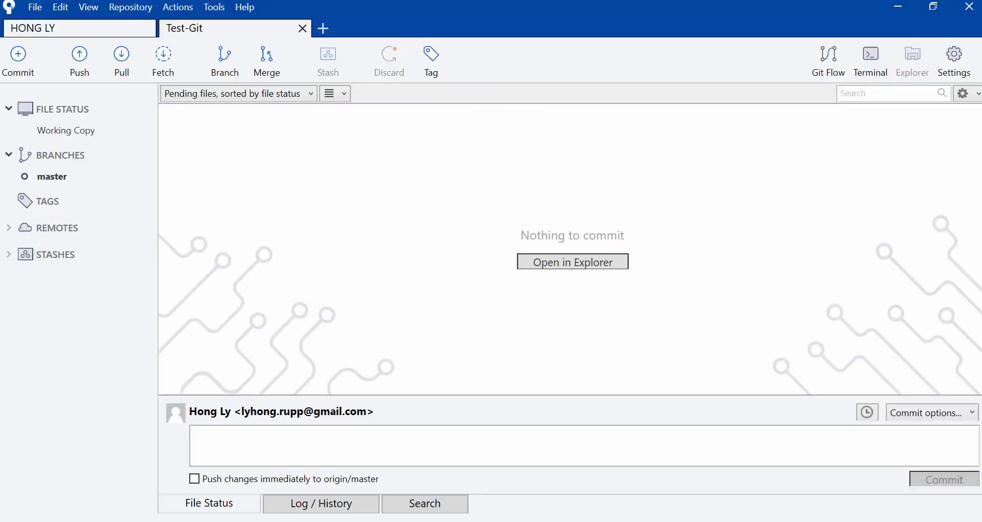
key(alt+Tab)
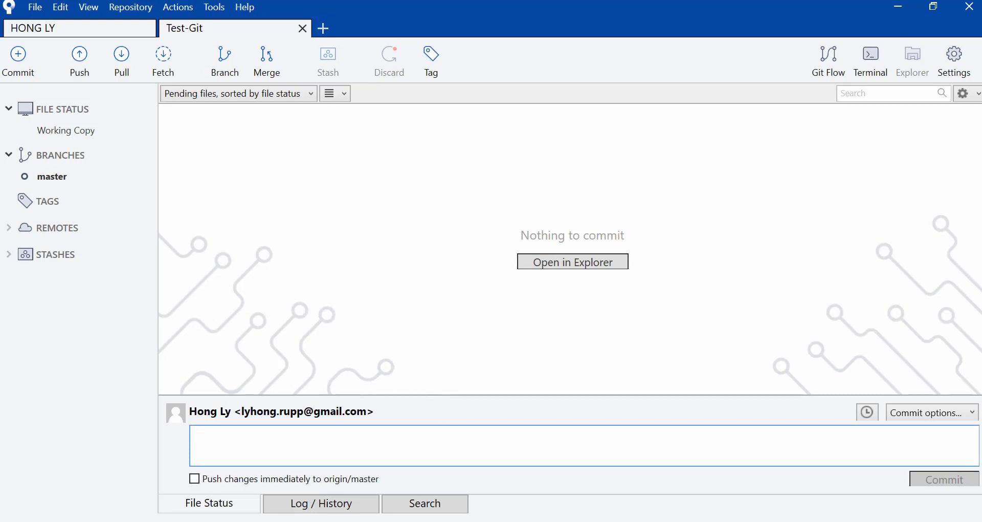
key(alt+Tab)
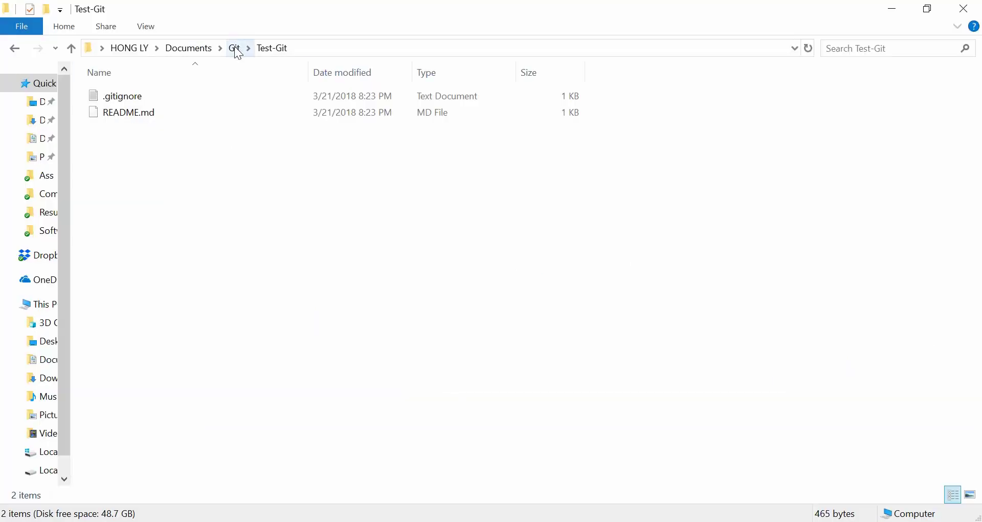
Copy Assets, Library, ProjectSettings and UnityPackageManager from Testing-Git-Unity into Test-Git.
click(237, 48)
click(144, 135)
double_click(131, 115)
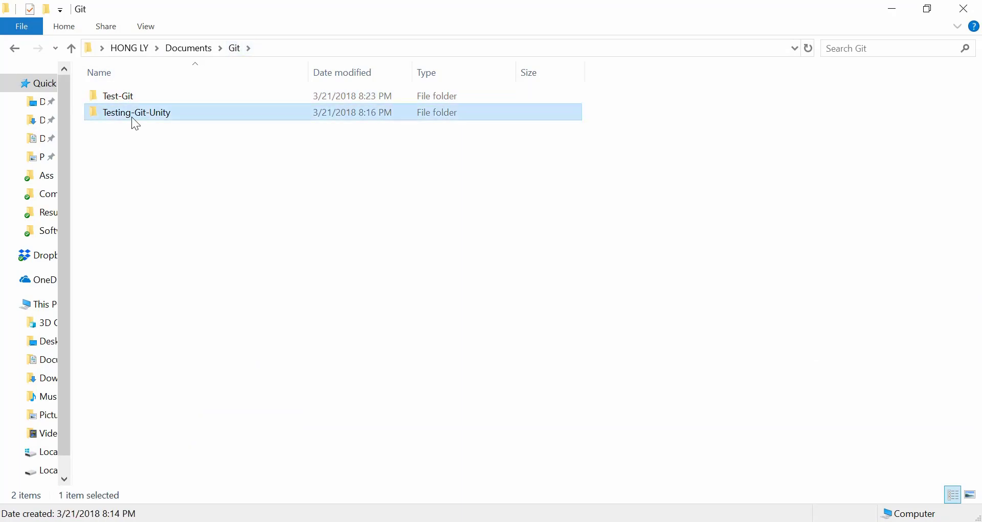
drag(158, 202, 134, 114)
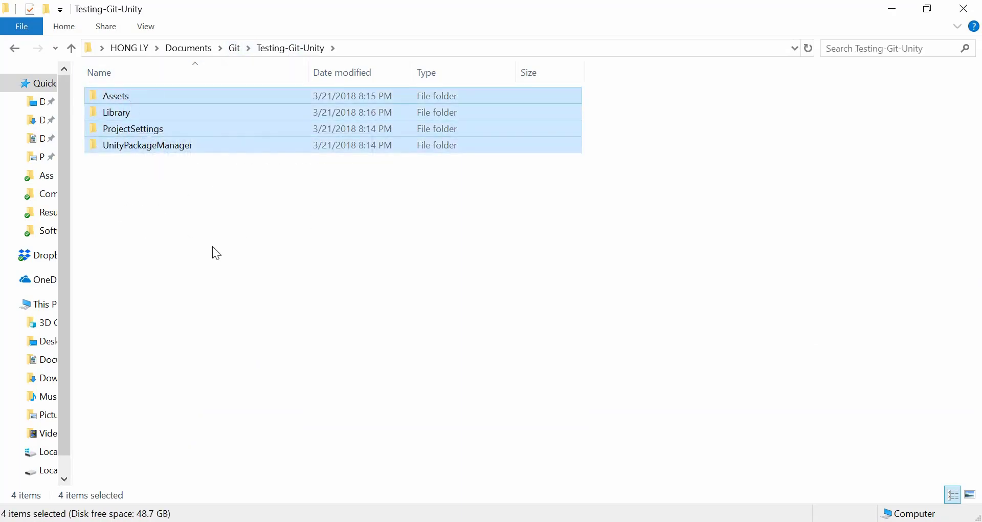
click(235, 48)
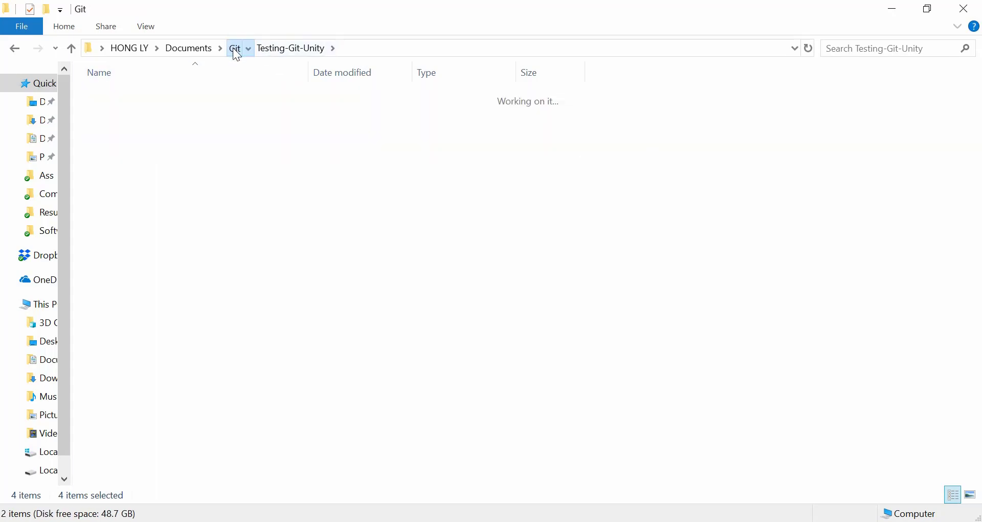
double_click(107, 96)
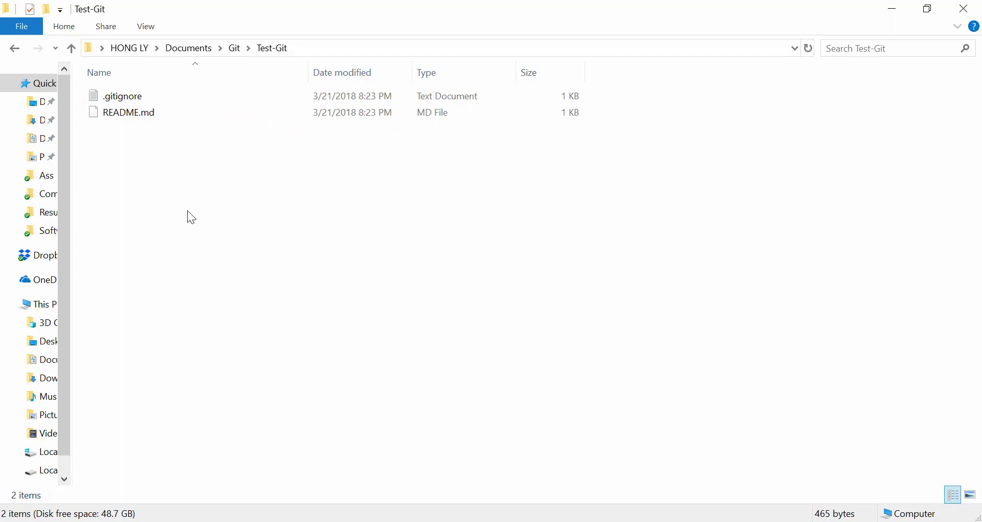
key(ctrl+v)
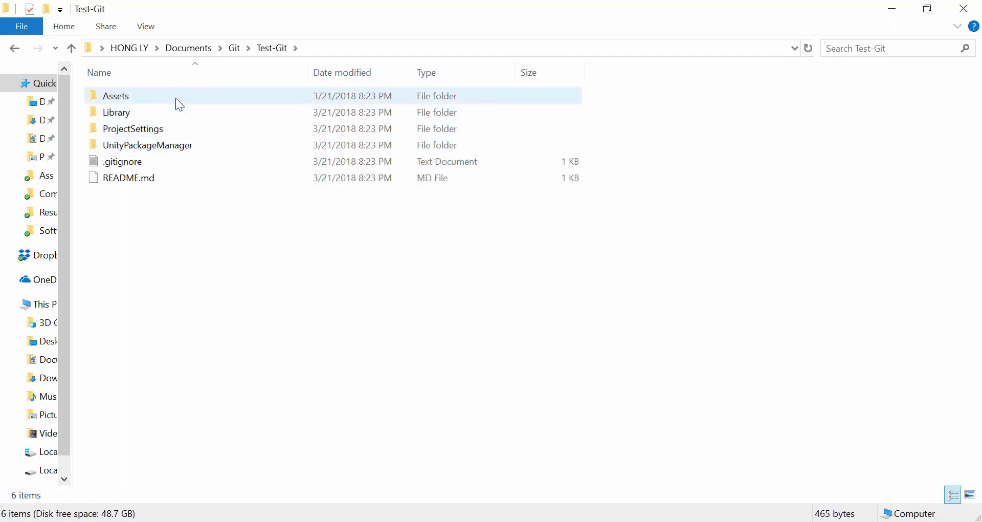
key(alt+Tab)
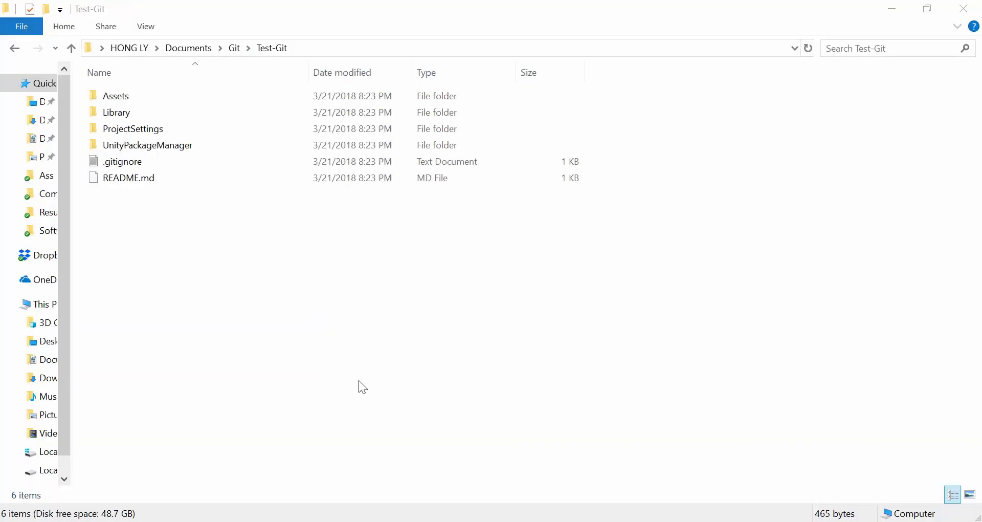
Stage all new Unity files, enter message 'First Commit', and enable immediate push to origin/master.
key(alt+Tab)
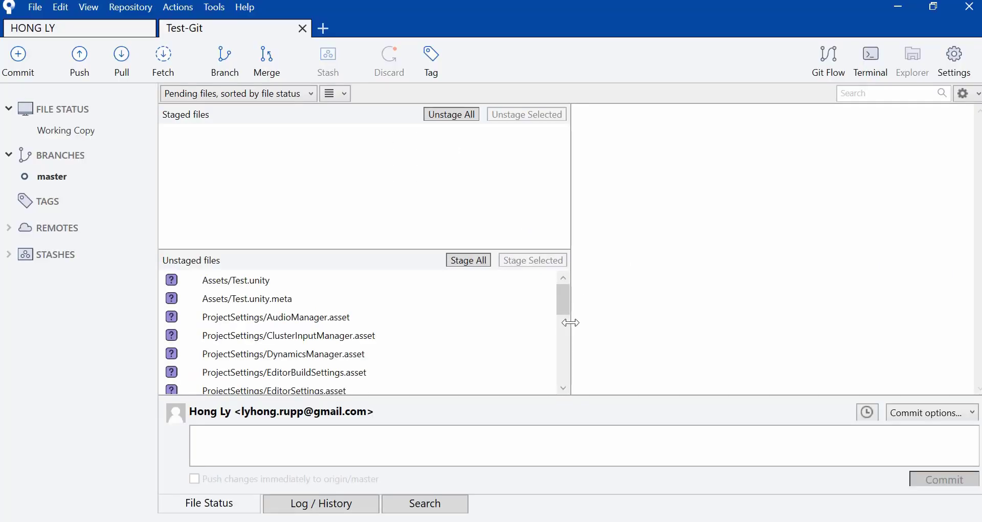
mouse_move(565, 302)
mouse_down()
mouse_move(563, 372)
mouse_move(579, 293)
mouse_up()
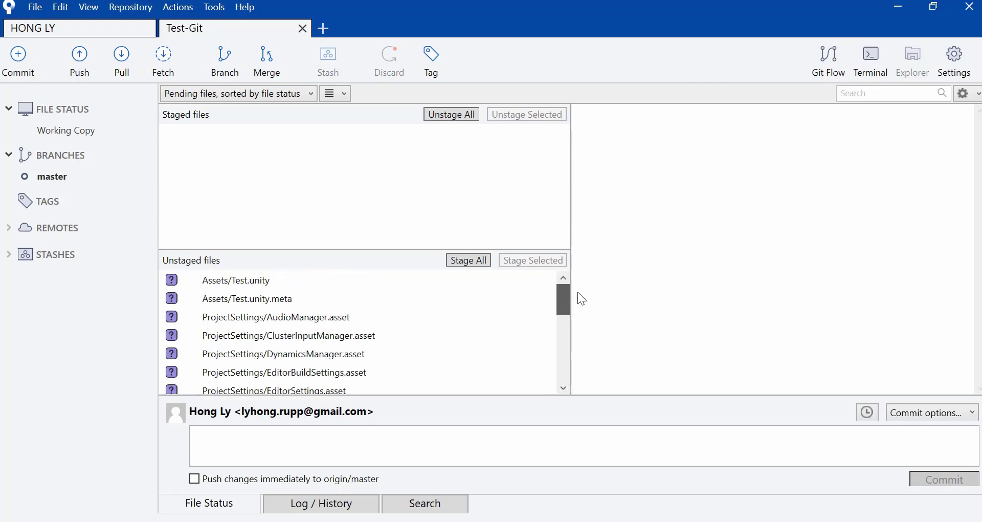
click(475, 266)
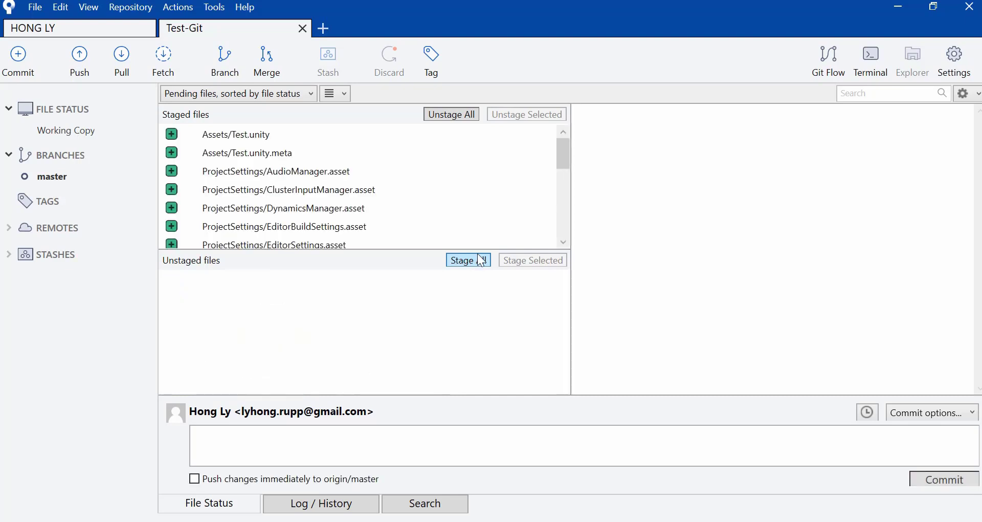
click(343, 445)
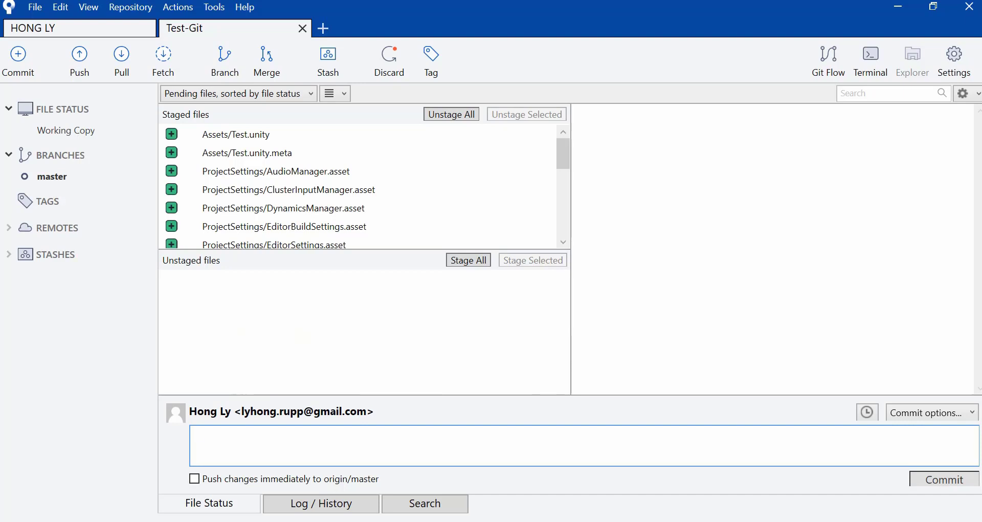
text(First Commit)
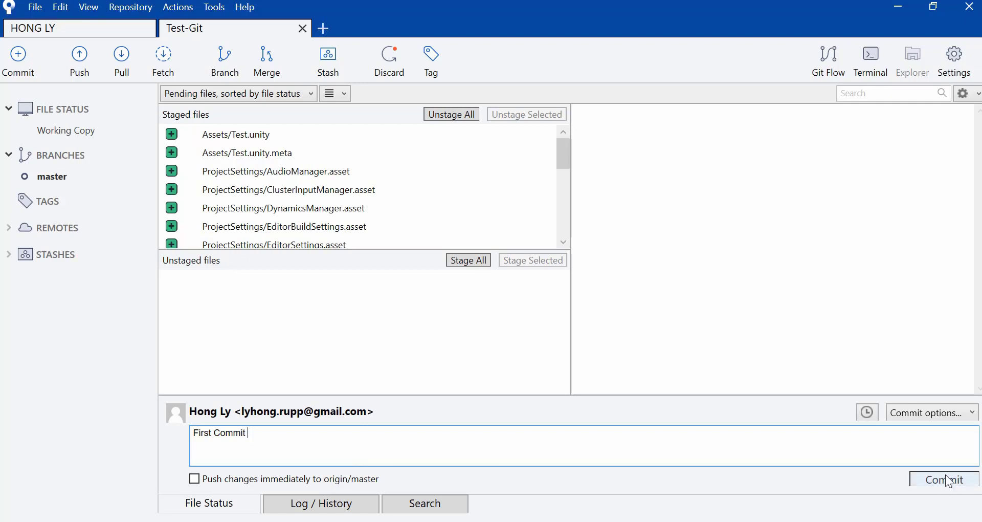
click(195, 480)
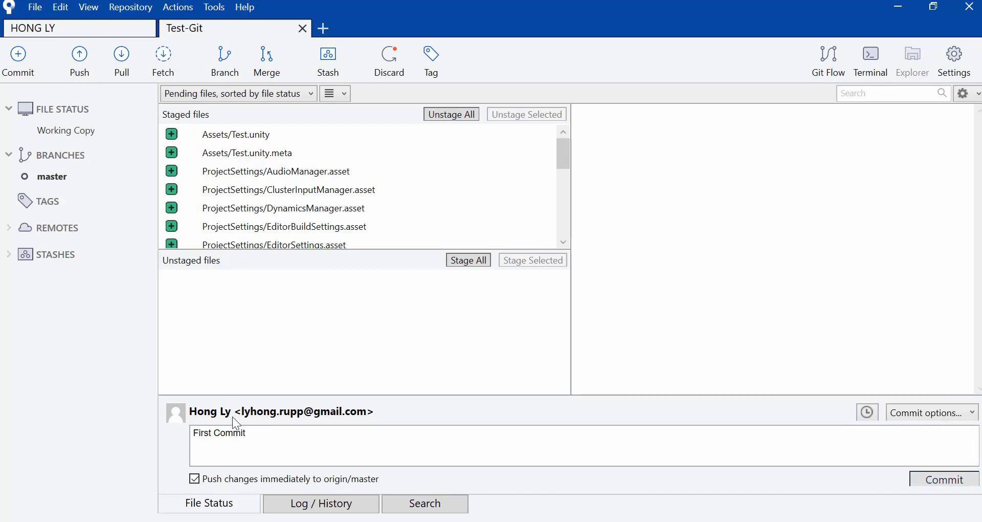
Commit and push, logging in to GitHub with the account username and password.
click(956, 480)
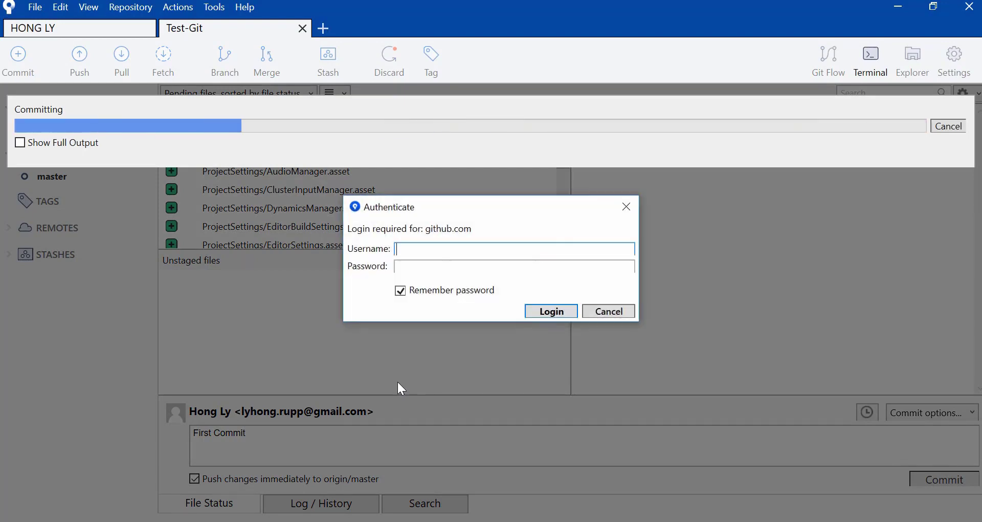
text(lyhd)
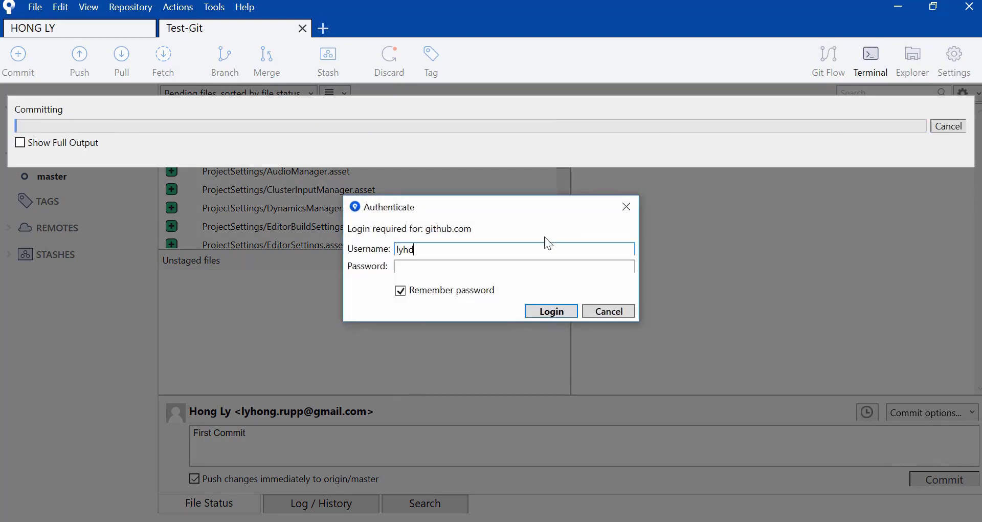
key(Tab)
text(•••••••••••••)
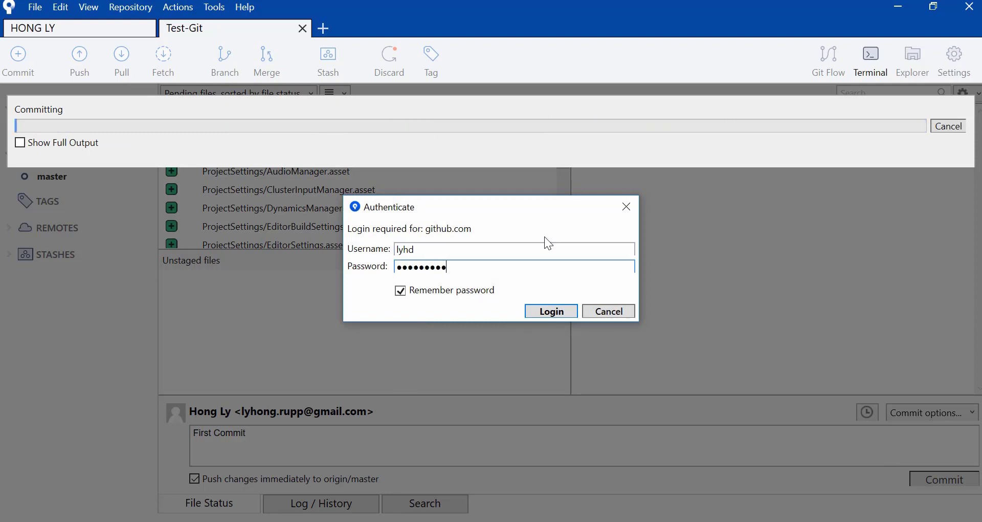
click(556, 309)
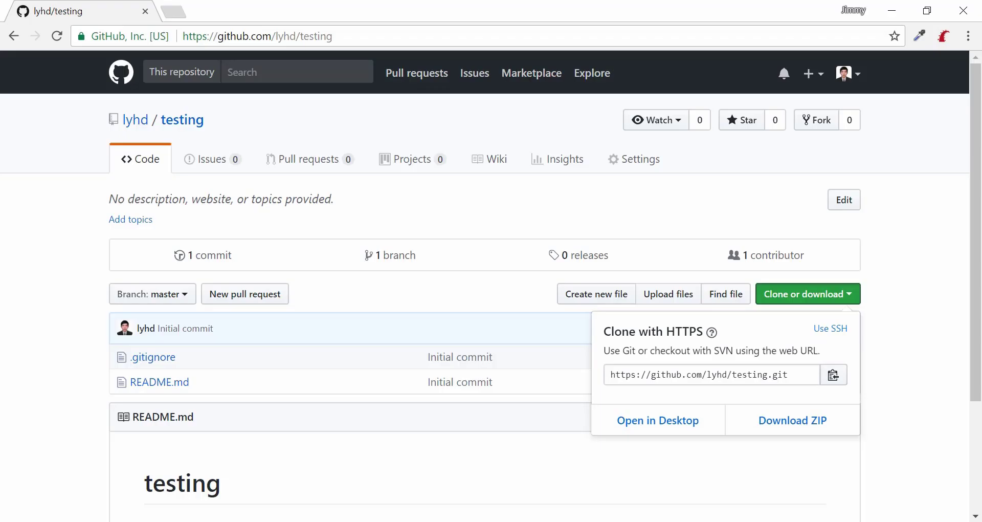
Reload the GitHub testing repository, check the pushed Assets folder, then open README.md.
scroll(43, 288, down, 1)
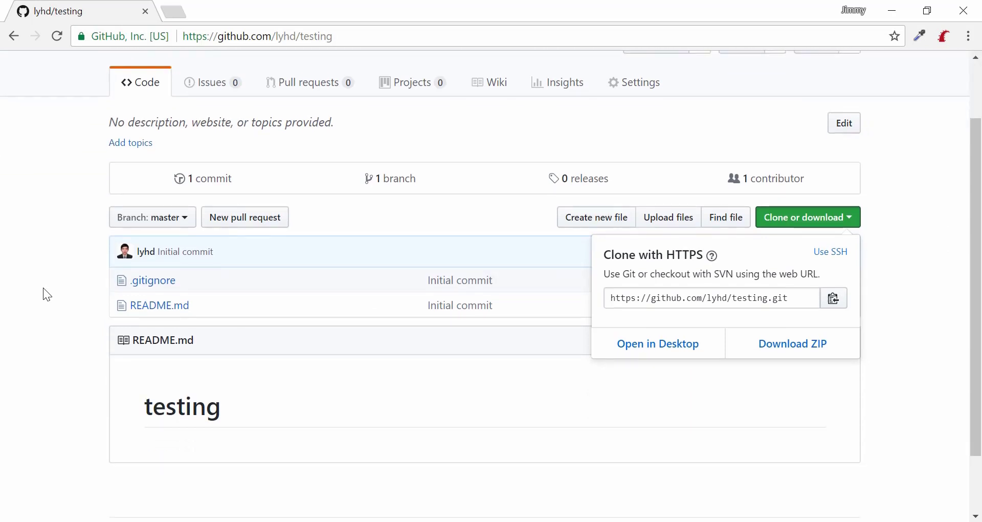
key(Escape)
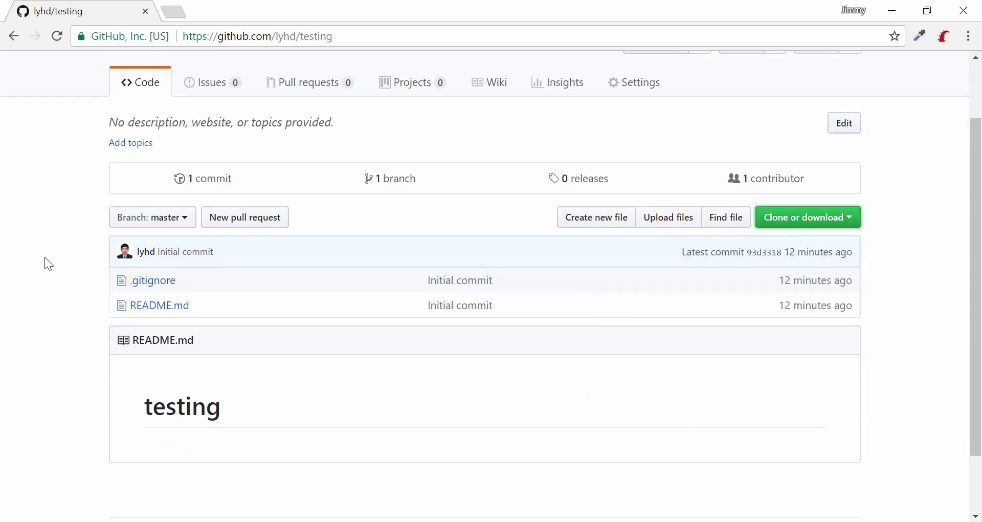
click(58, 38)
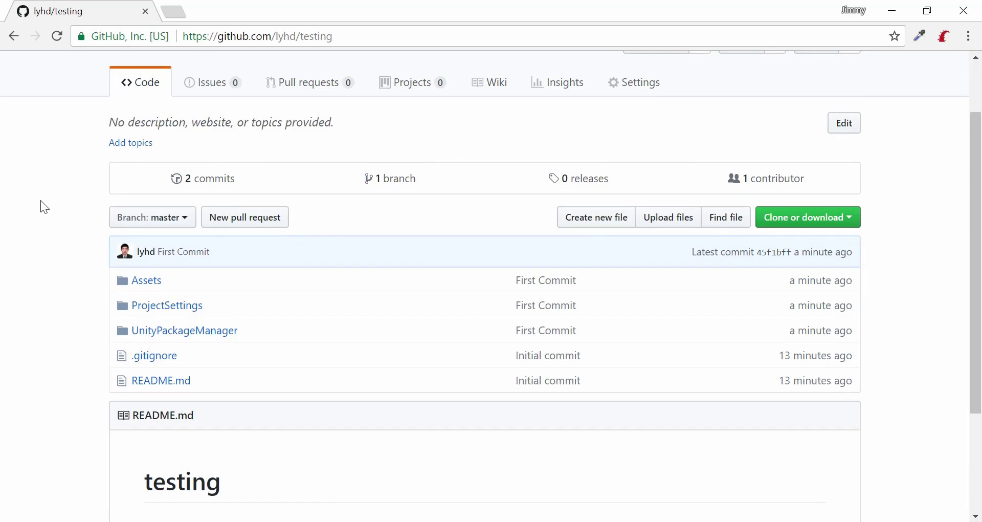
click(152, 288)
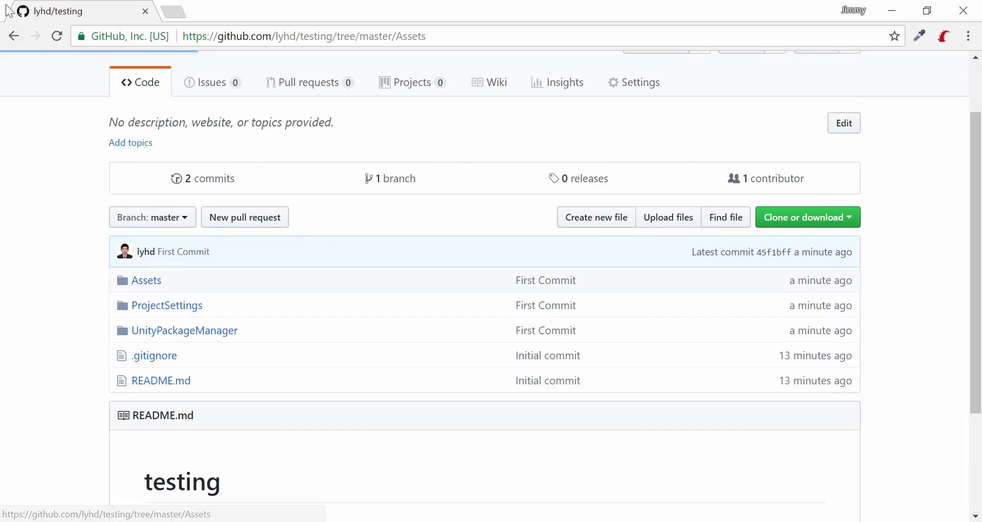
click(14, 35)
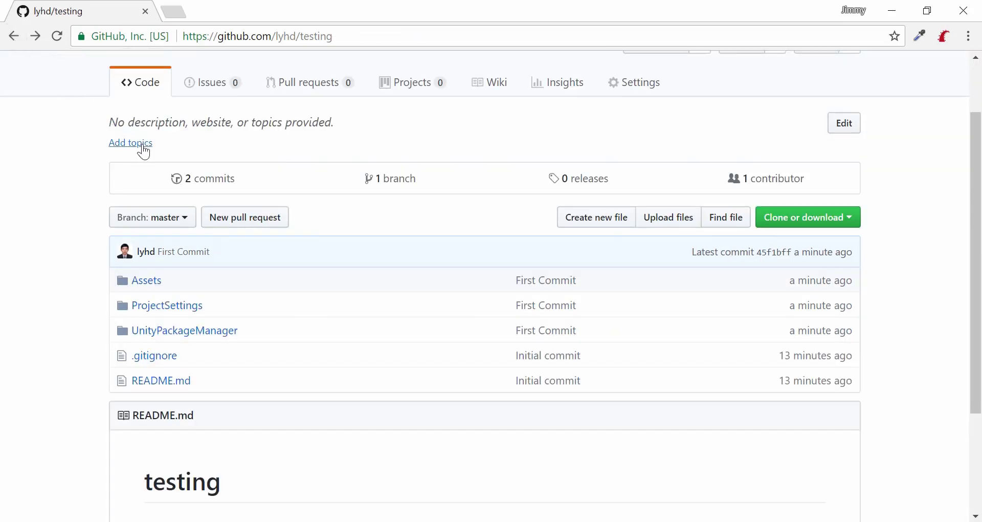
scroll(166, 200, up, 1)
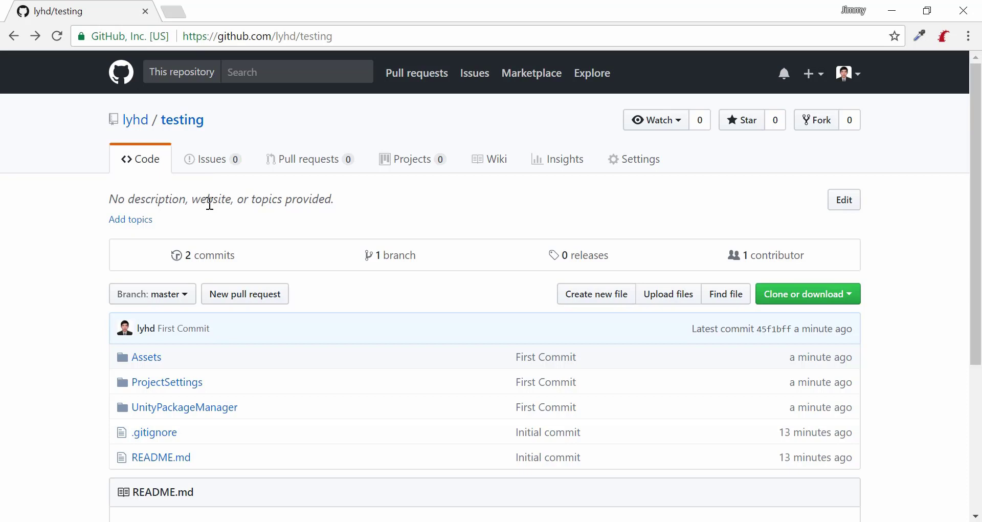
scroll(188, 287, down, 1)
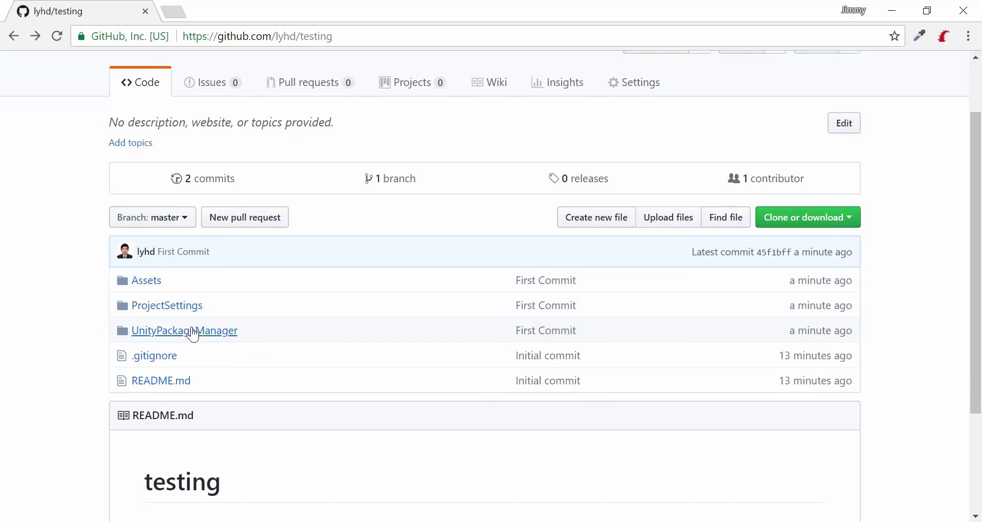
click(158, 382)
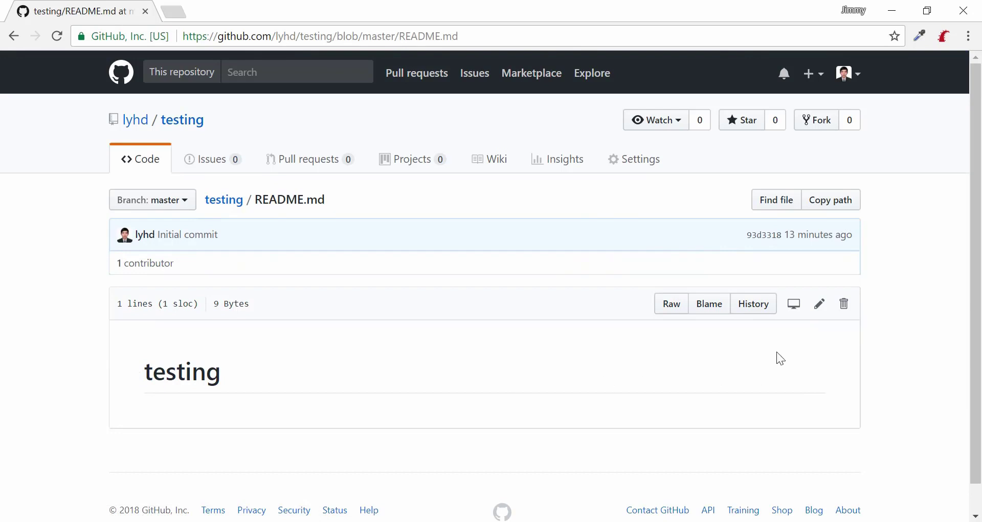
Edit README.md to add 'The project was created on 21/03/2018' and commit it to master.
click(820, 304)
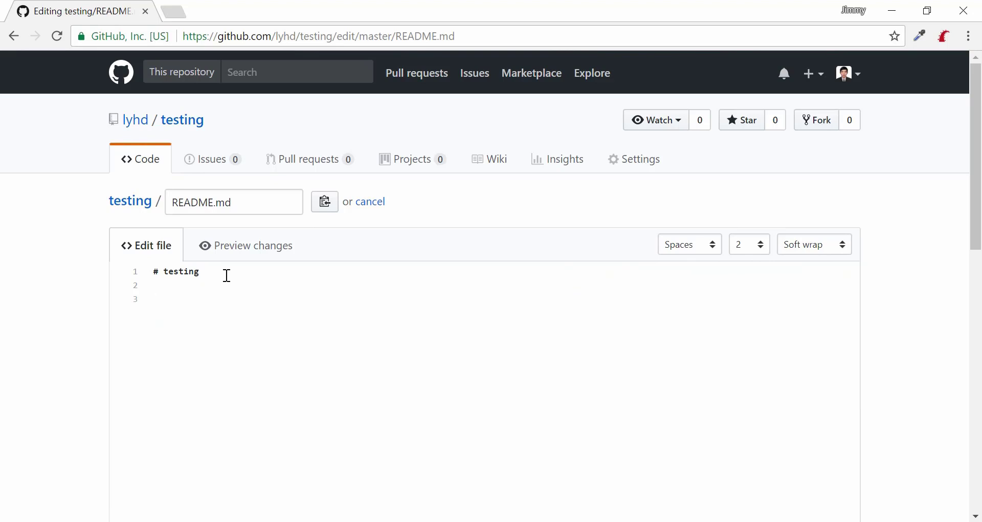
text(Thi)
text( projecct)
key(BackSpace)
key(BackSpace)
text(t was created)
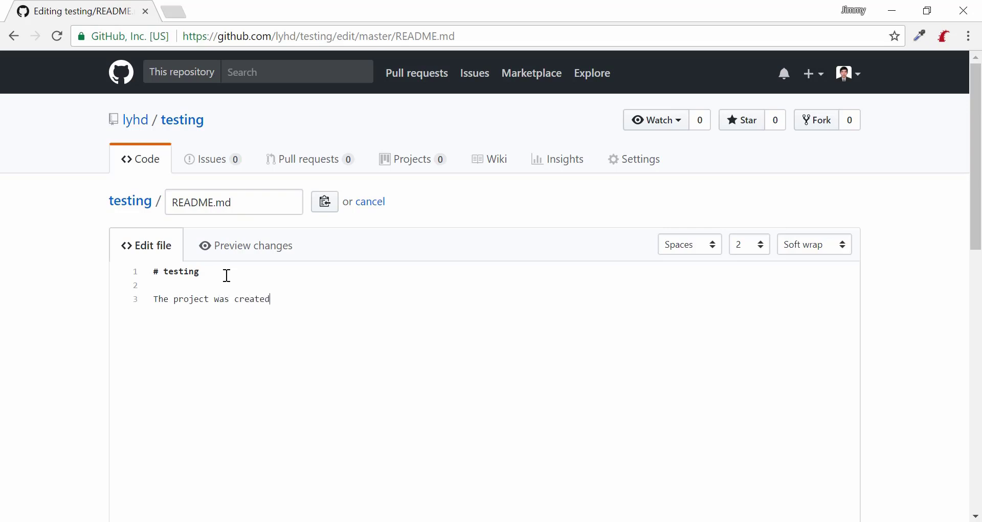
text( on 21/03/2018)
scroll(2, 302, down, 8)
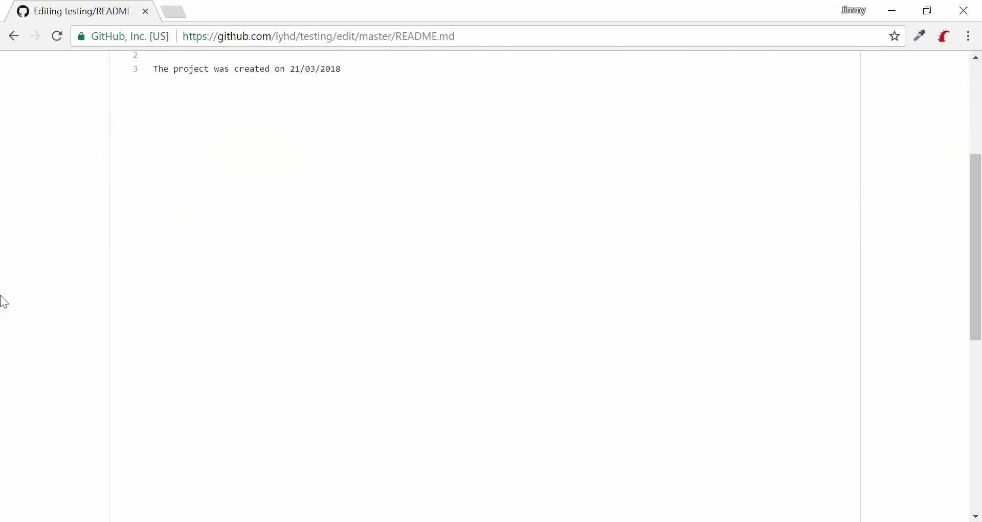
scroll(3, 300, down, 5)
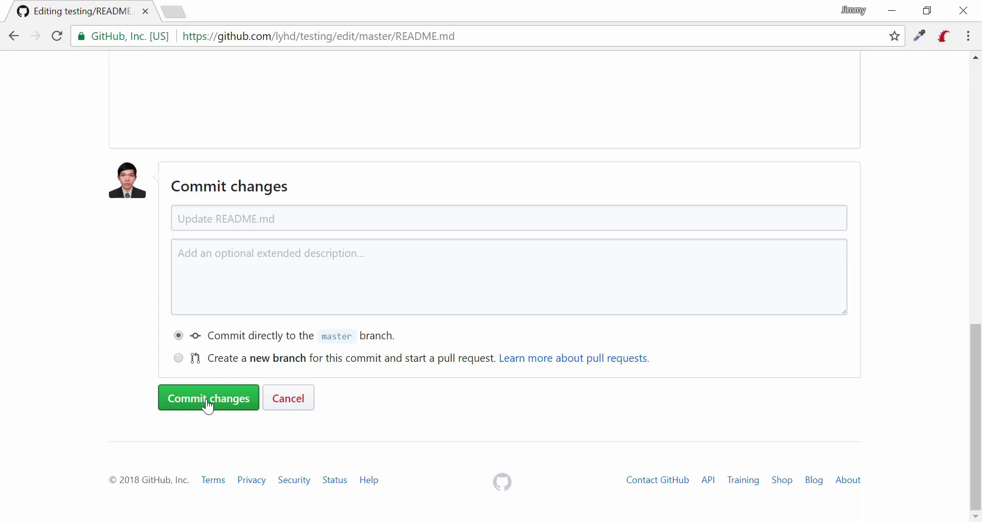
click(207, 404)
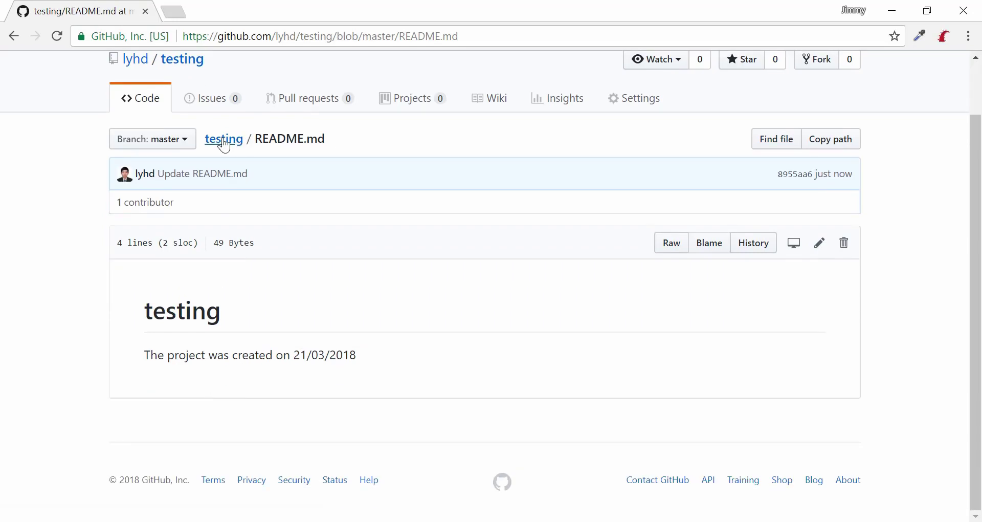
Go back to the testing repository root and scroll to the top showing 3 commits.
click(225, 139)
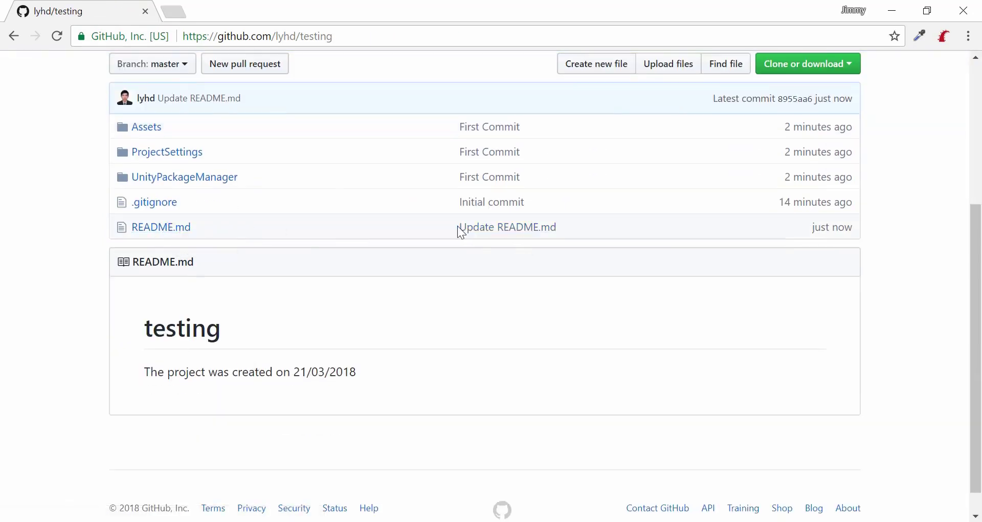
scroll(564, 305, up, 1)
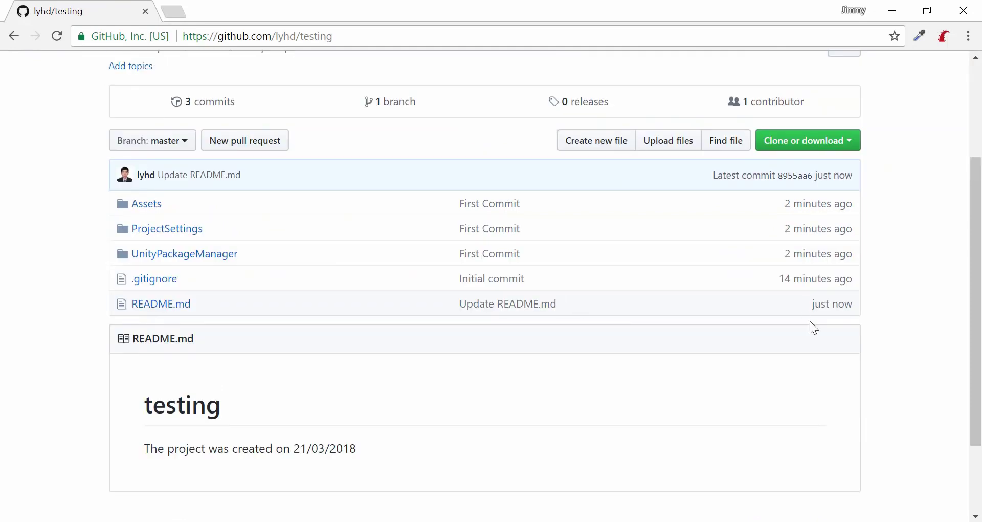
scroll(810, 324, up, 2)
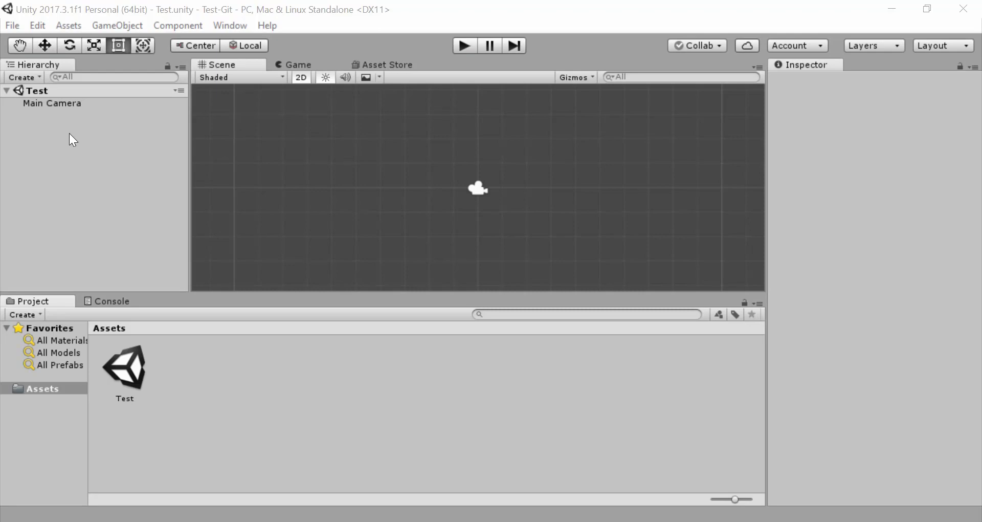
In Unity's Editor settings, set Version Control Mode to Visible Meta Files, keeping Force Text serialization.
click(38, 26)
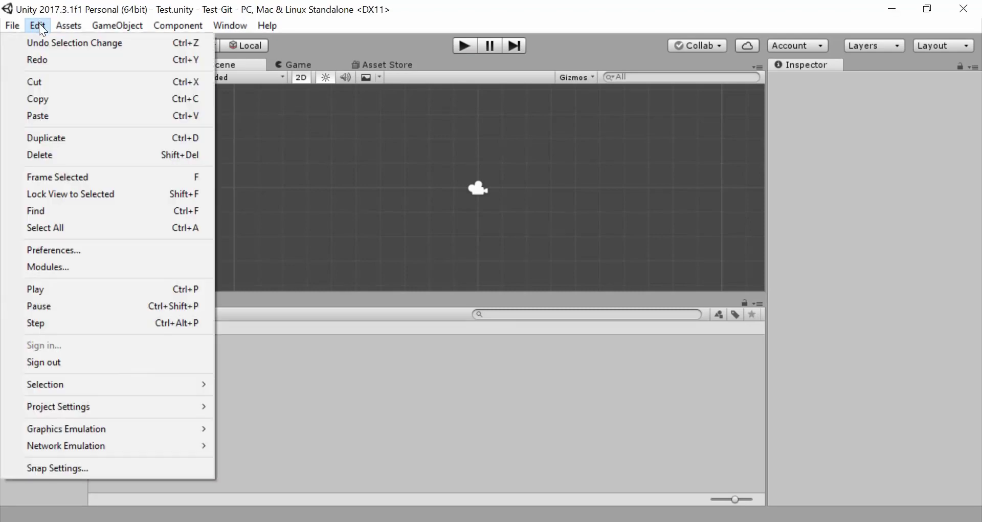
mouse_move(118, 407)
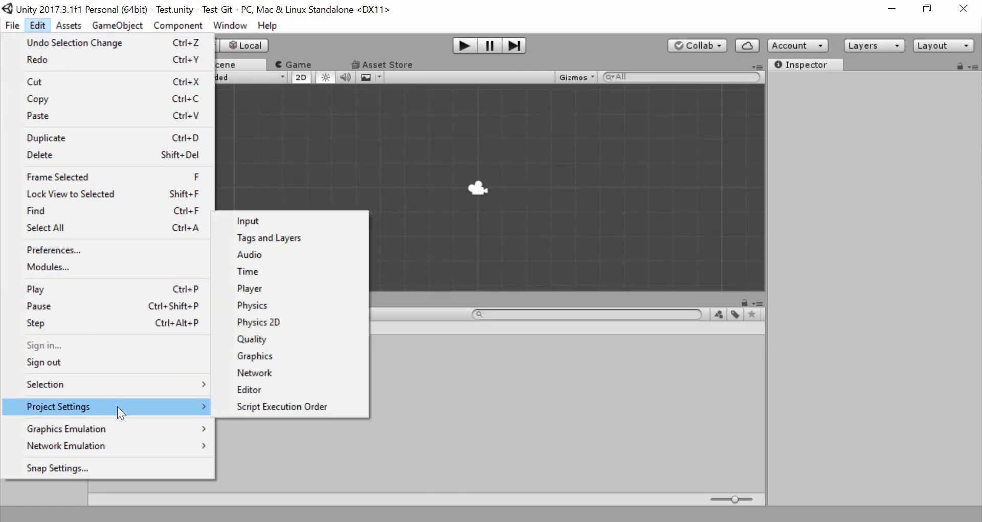
click(256, 390)
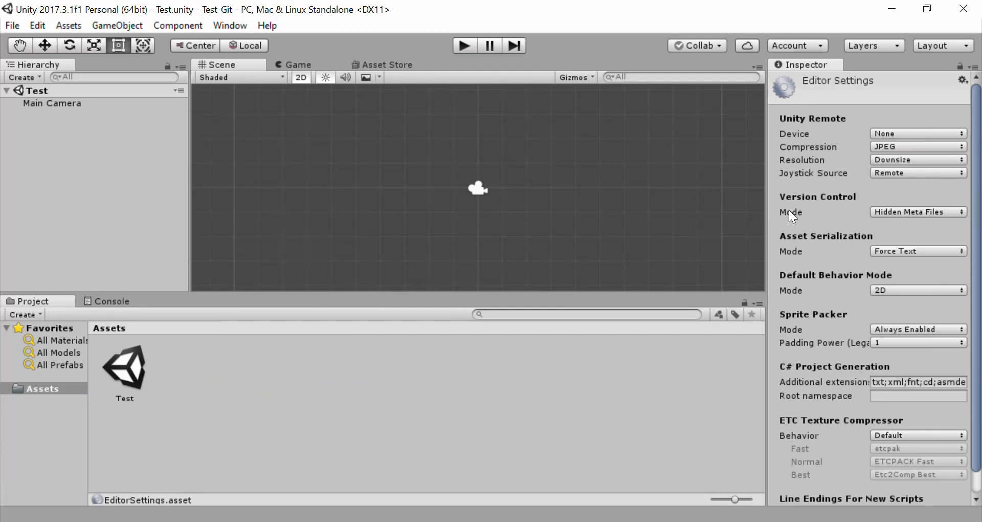
click(895, 212)
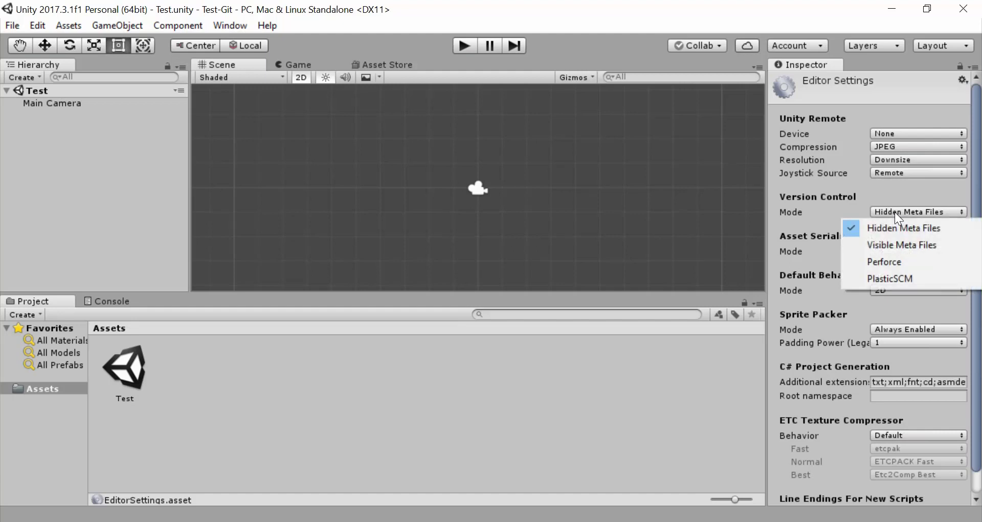
click(896, 245)
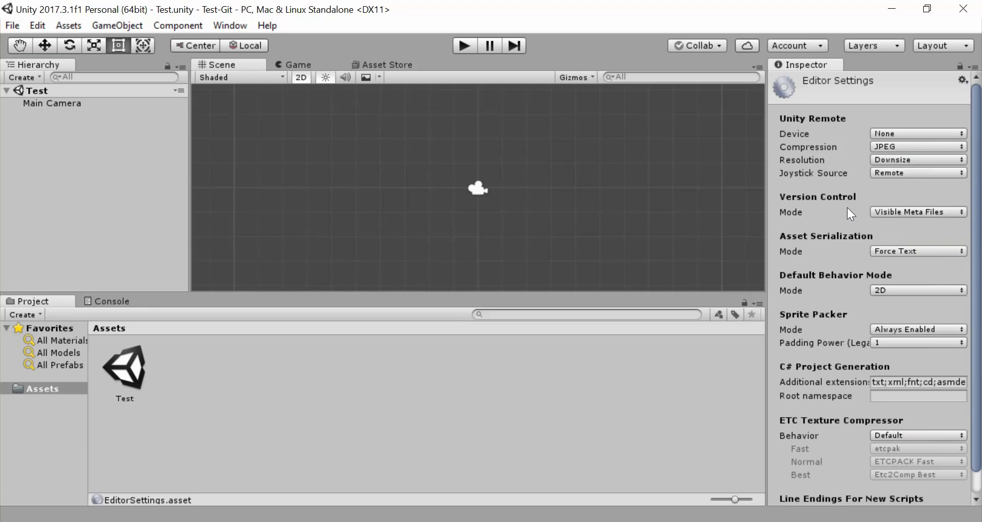
click(890, 250)
click(895, 248)
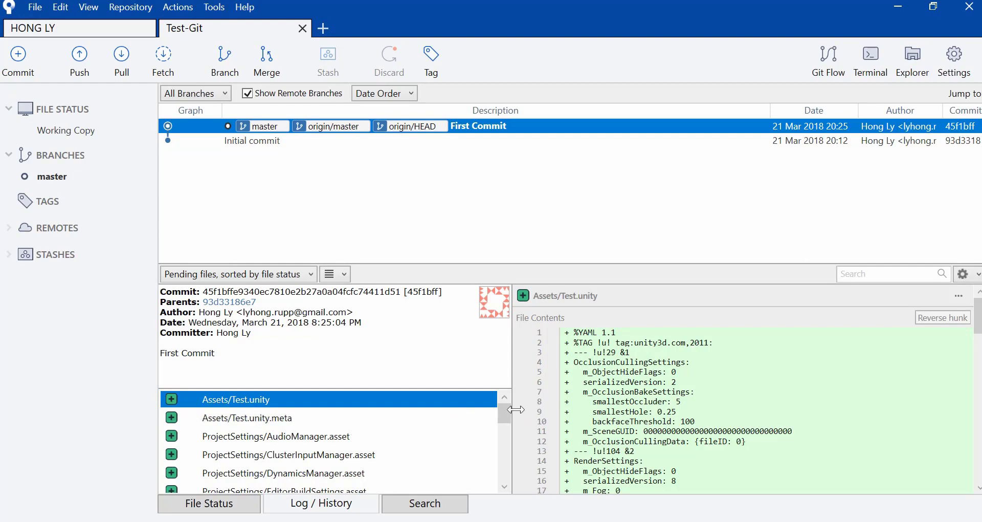
Open Assets/Test.unity.meta in the First Commit to view its fileFormatVersion 2 and DefaultImporter contents.
drag(505, 416, 504, 413)
click(272, 419)
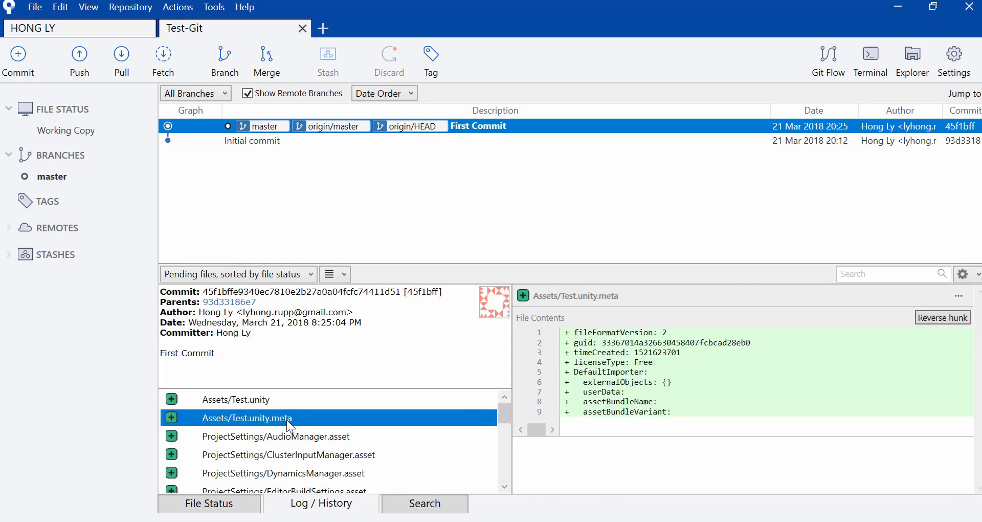
scroll(344, 438, down, 5)
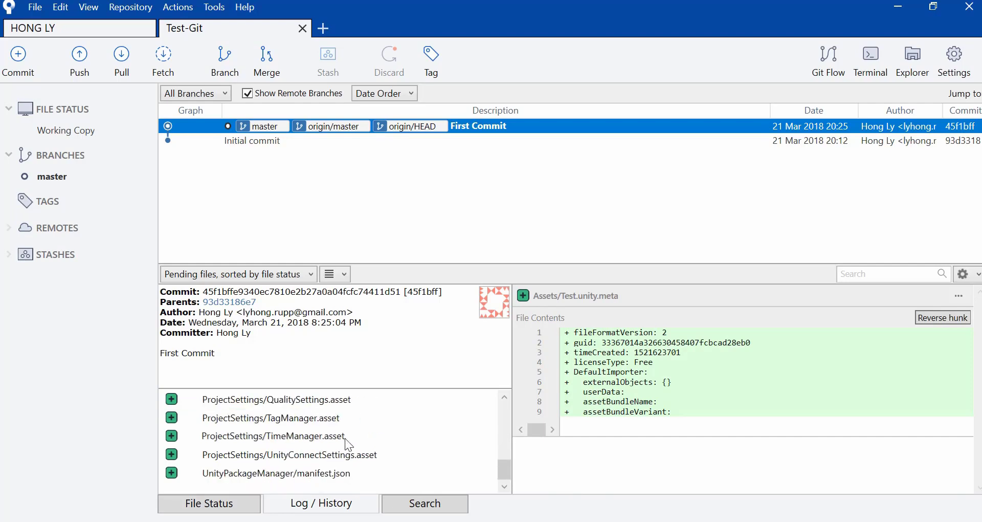
scroll(357, 469, up, 5)
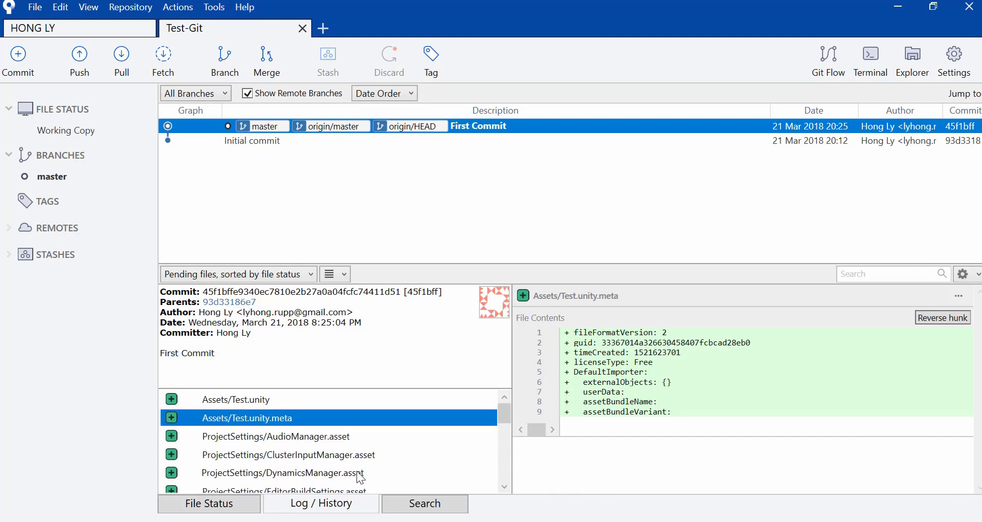